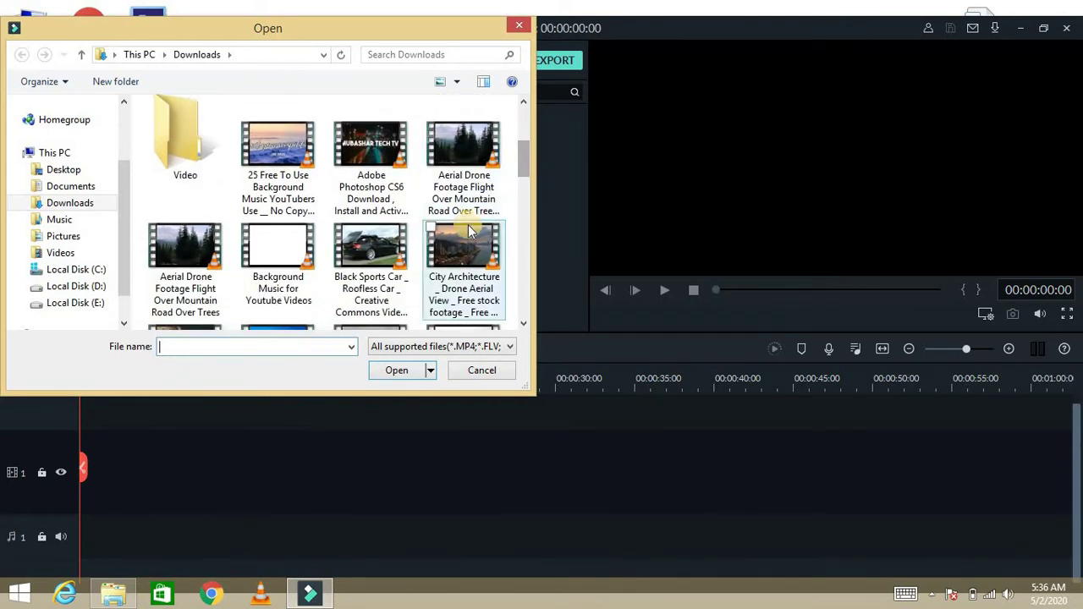
- Import the City Architecture drone clip and place it at the start of video track 1, matching the project to 1280 x 720 30fps
left_click(463, 247)
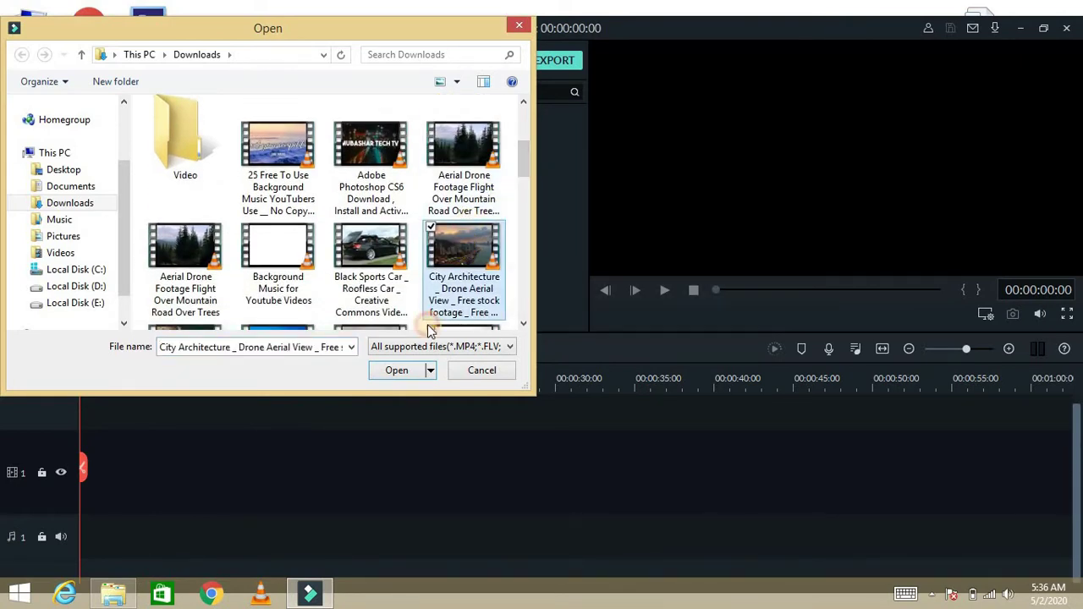
left_click(398, 372)
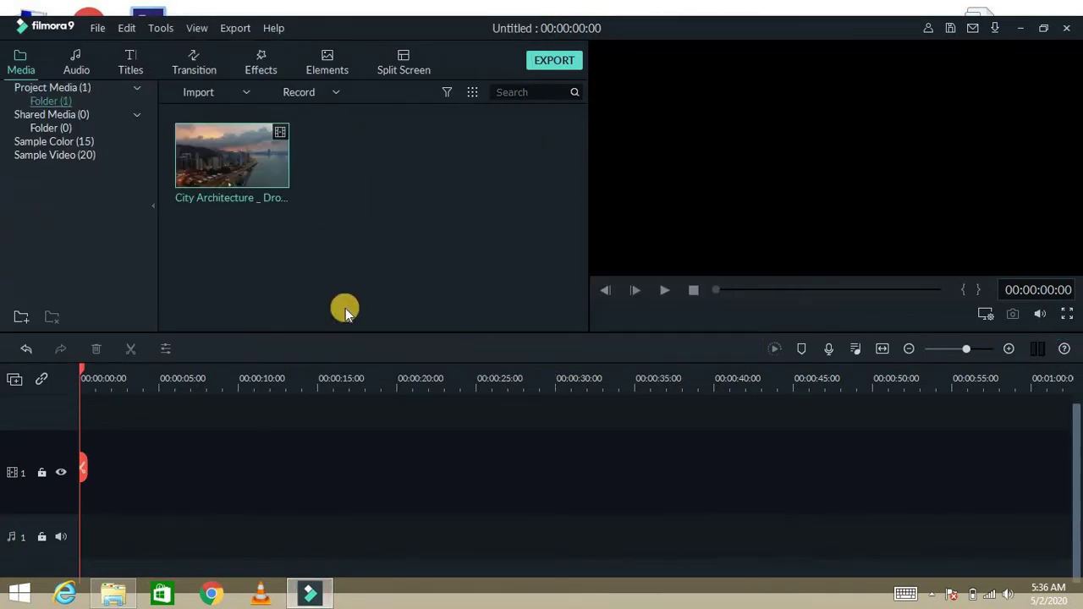
left_click_drag(180, 310, 80, 440)
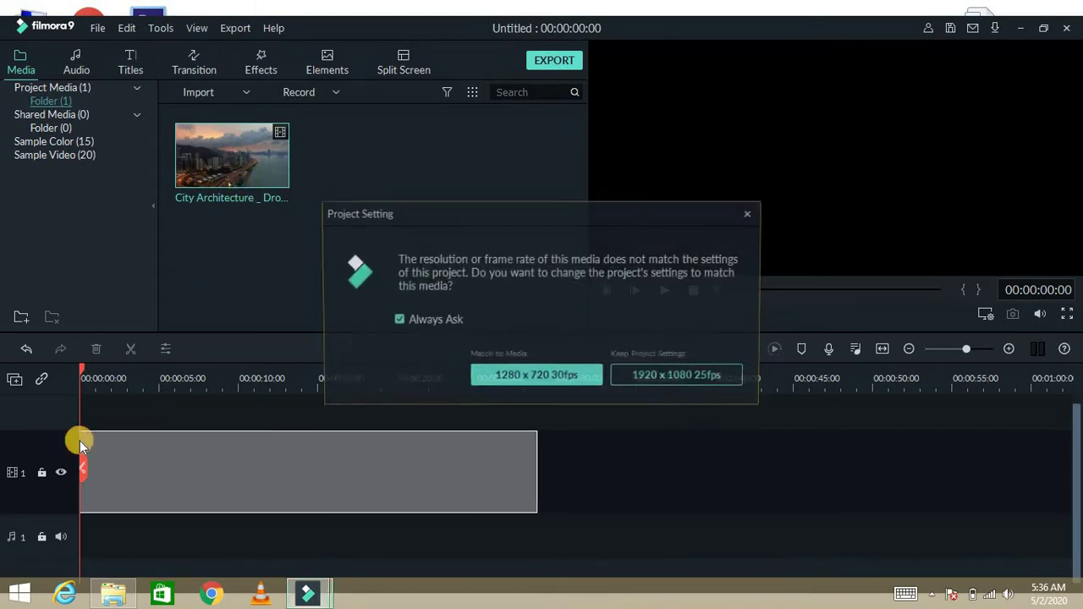
left_click(502, 379)
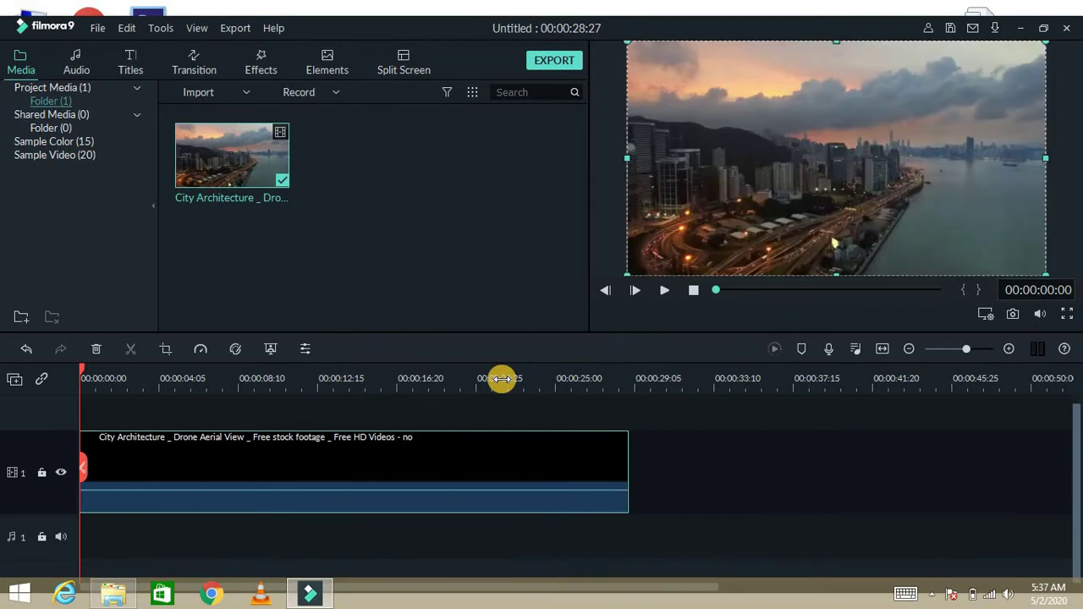
- Play back the opening seconds of the unfiltered clip in the preview
key("space")
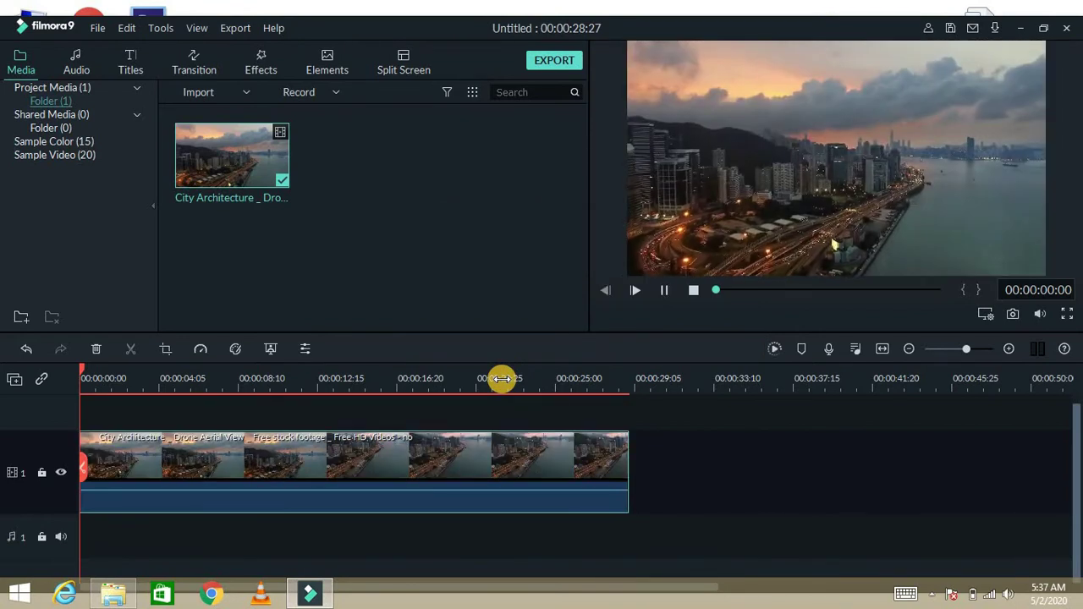
key("space")
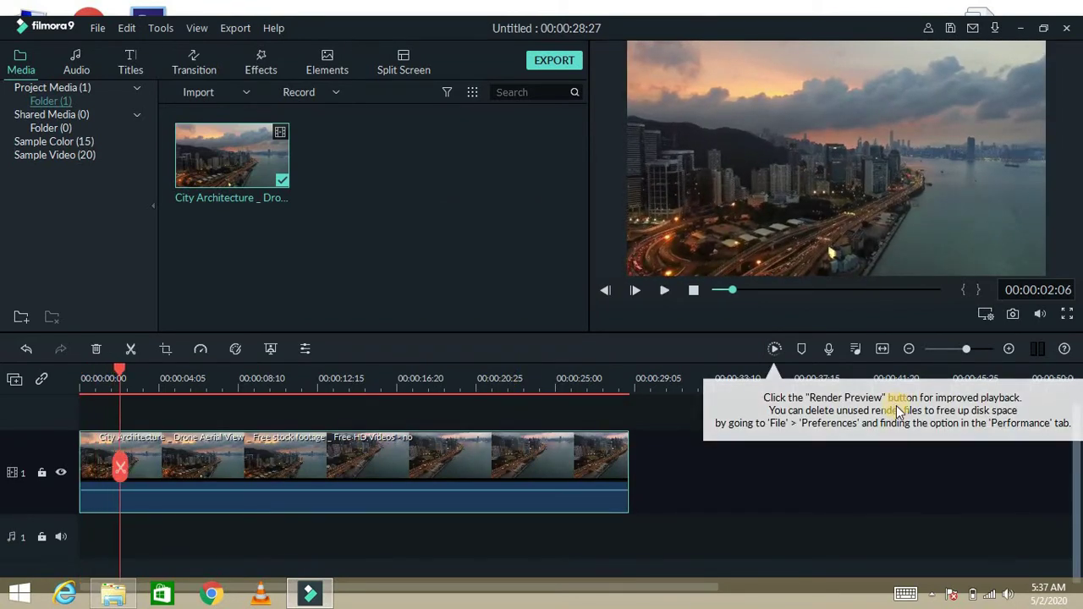
left_click(51, 103)
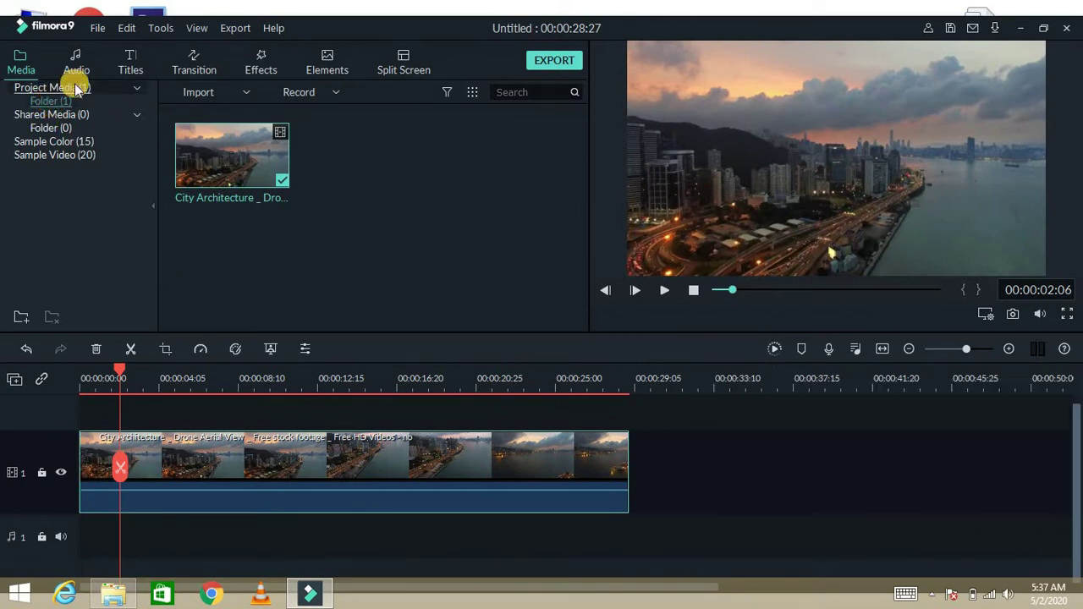
- Apply the Blue Explosion filter from the Filters effects to the clip and play it back
left_click(262, 66)
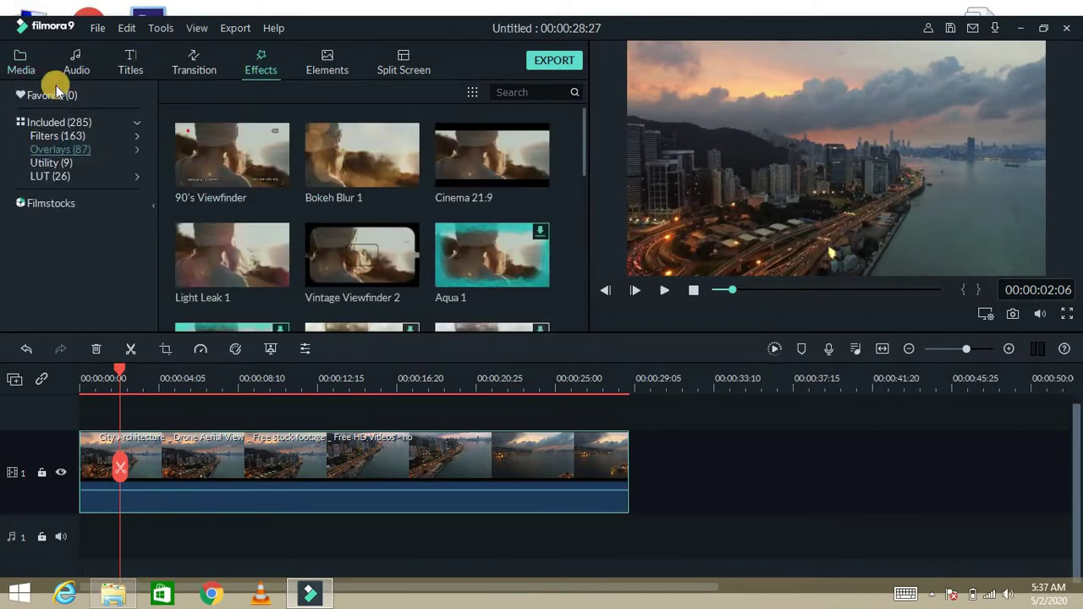
left_click(52, 135)
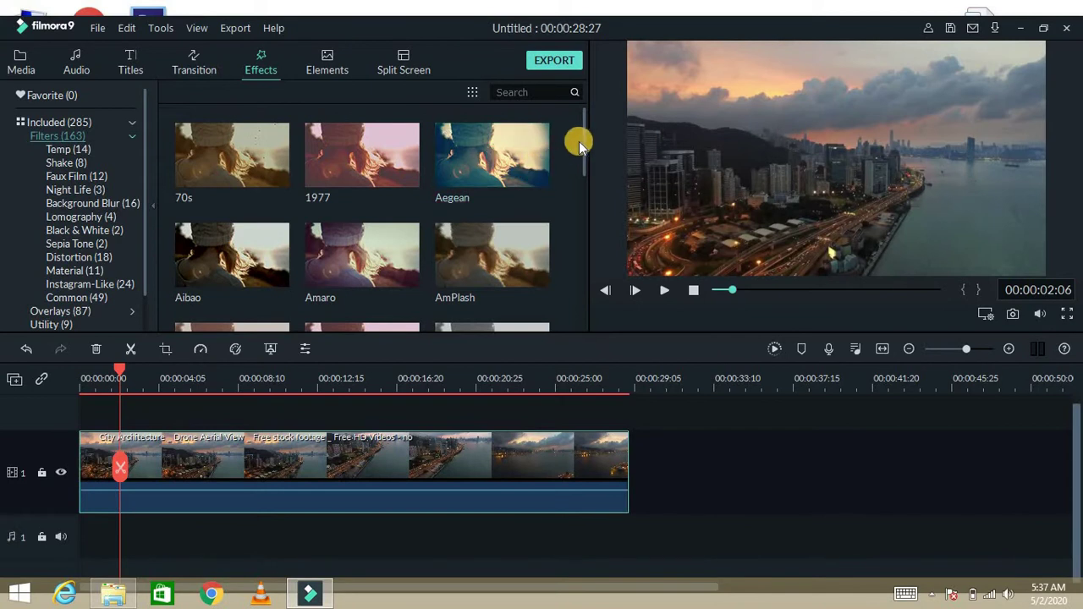
left_click_drag(585, 143, 586, 294)
left_click_drag(381, 250, 220, 462)
key("space")
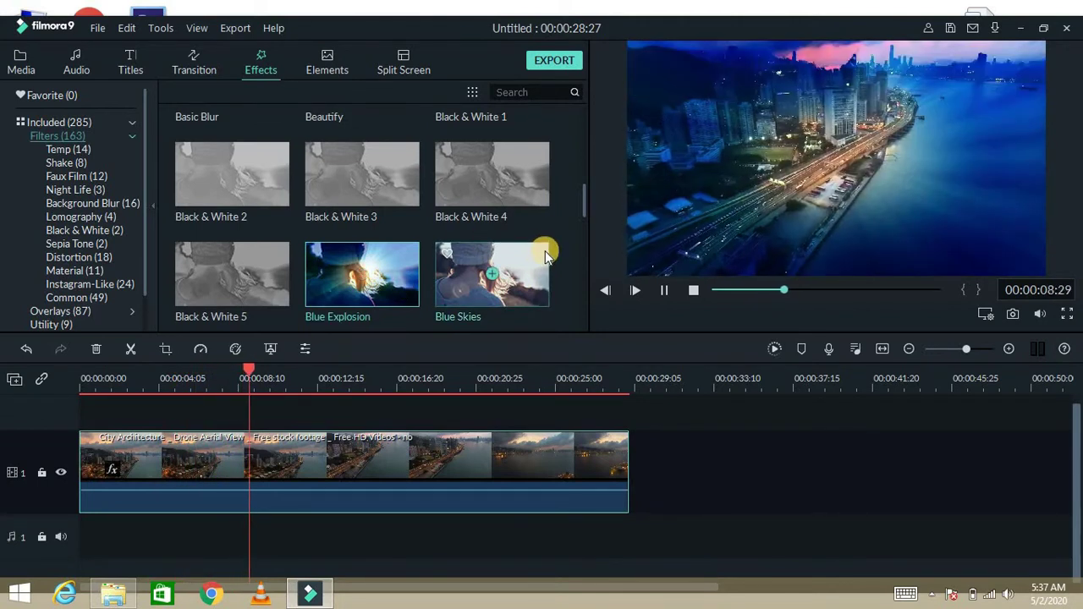
- Add the Aegean filter to the clip on video track 1 and play the result
left_click(596, 224)
left_click_drag(596, 225, 541, 125)
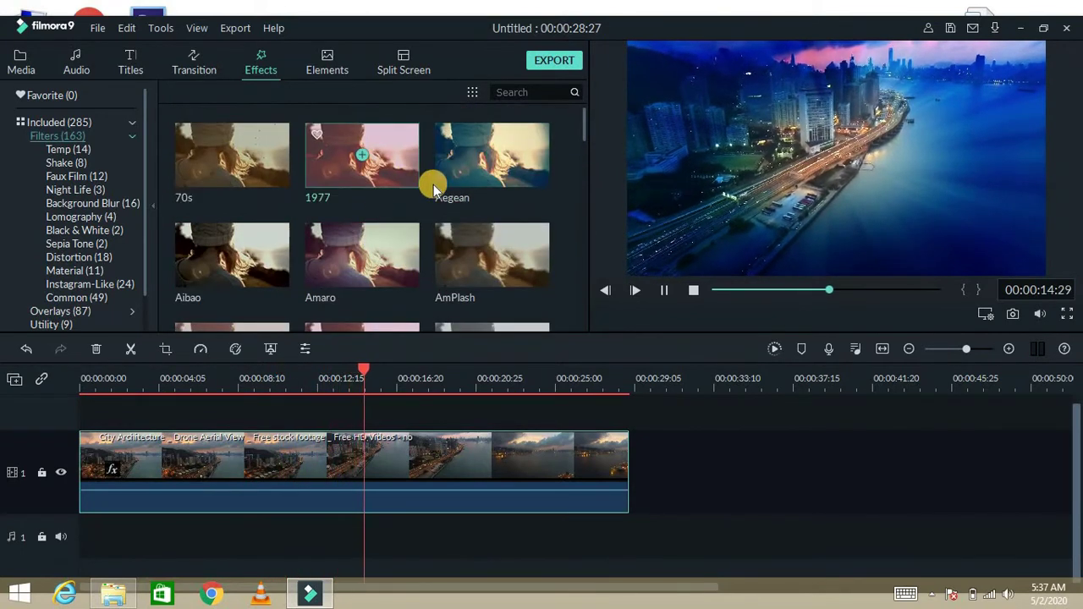
left_click(297, 431)
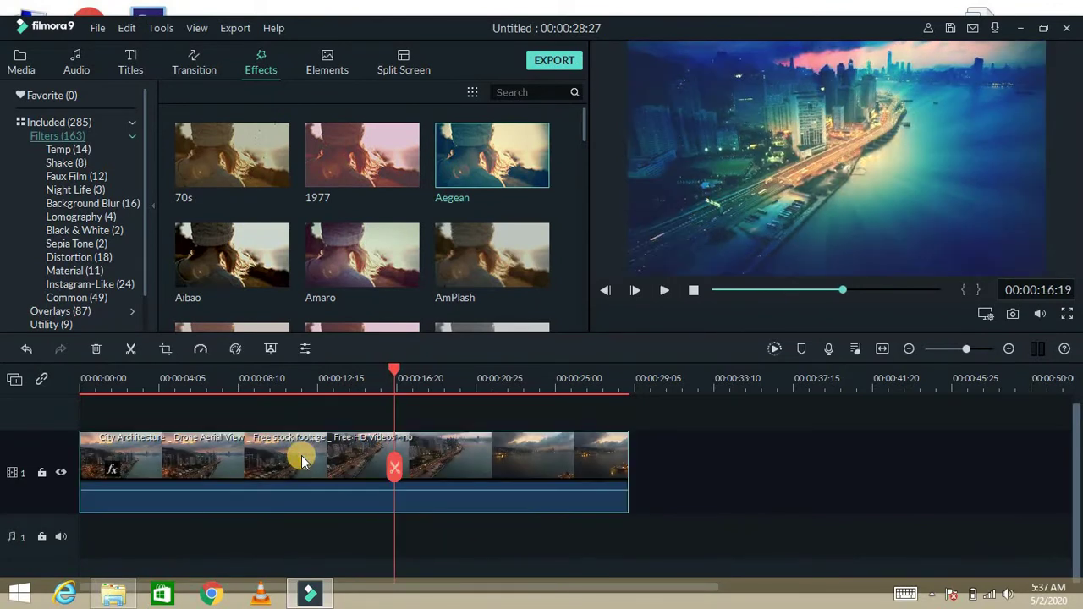
key("space")
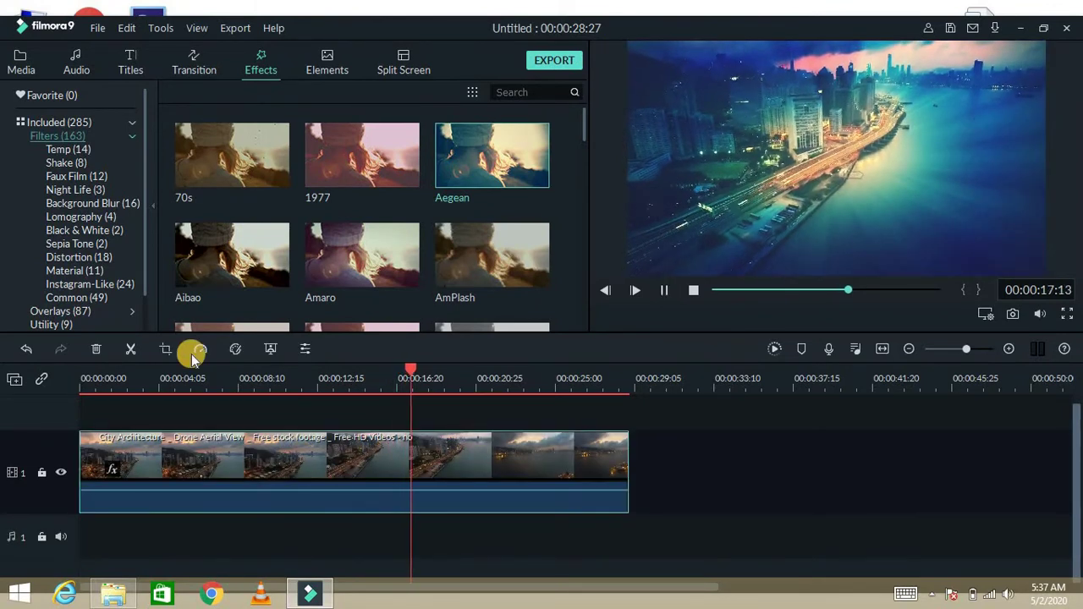
- Add the Aibao filter to the clip, preview it, and undo all filters applied so far
left_click_drag(222, 404, 232, 458)
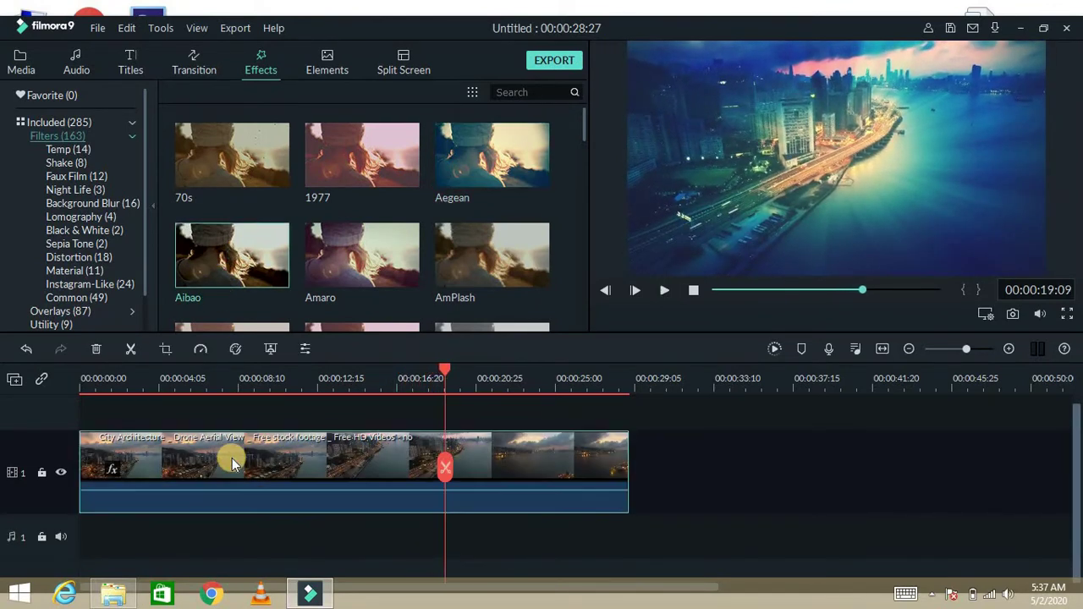
key("space")
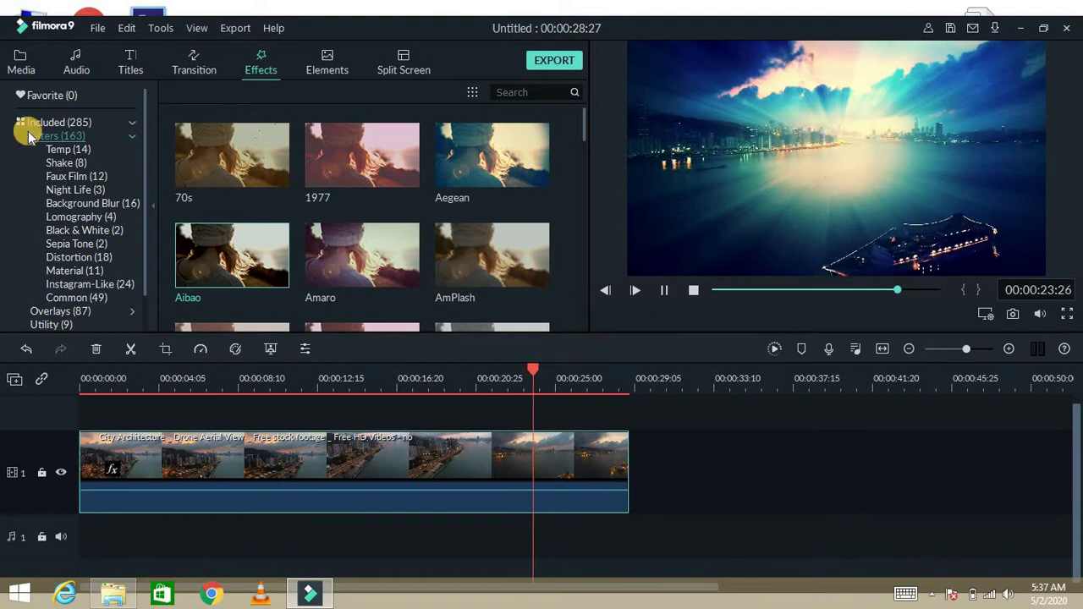
left_click(72, 148)
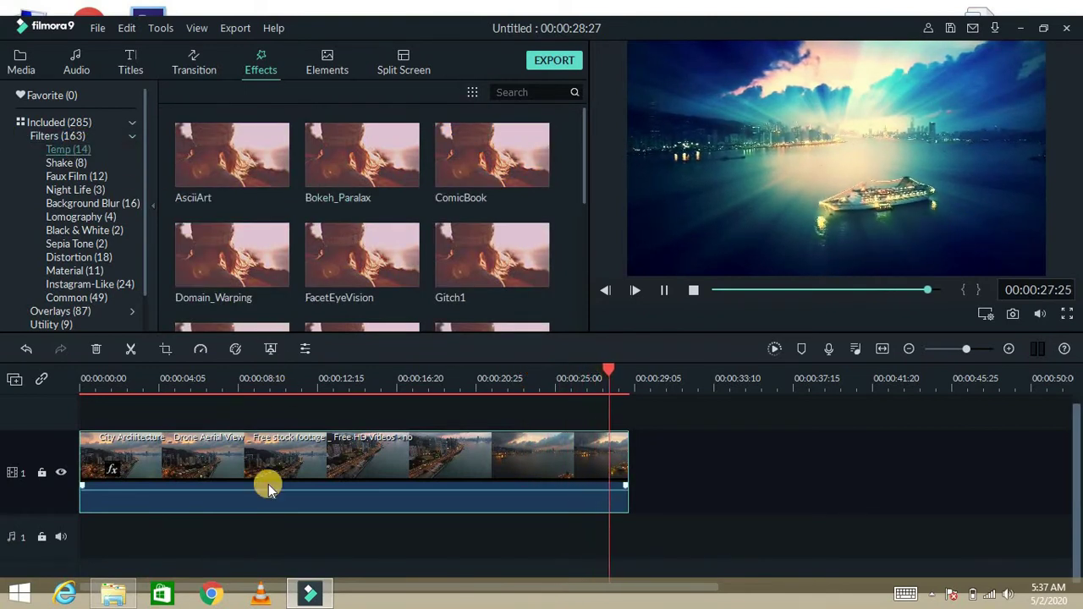
key("ctrl+z")
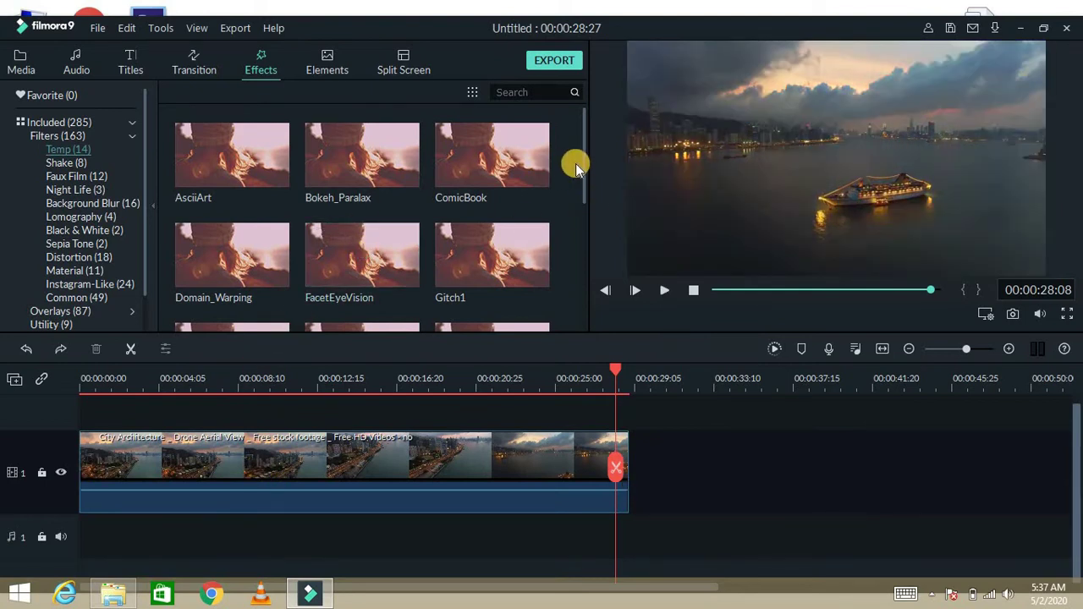
- Try the Money filter from the Temp category on the clip and undo it
left_click_drag(584, 167, 575, 292)
left_click_drag(366, 188, 266, 442)
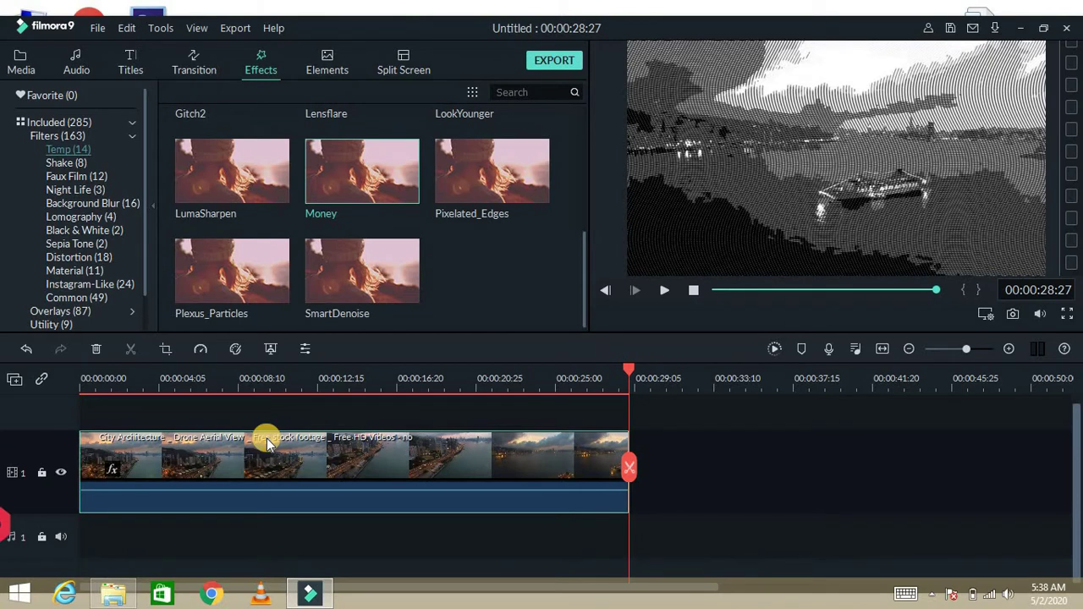
key("ctrl+z")
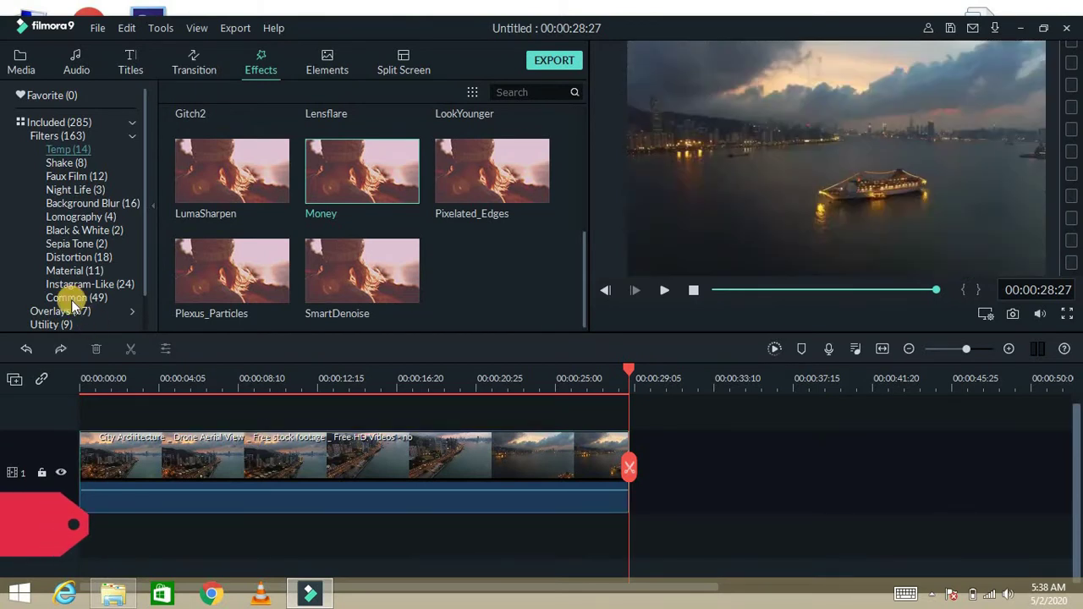
- Try the Chaos 2 filter from the Shake category on the clip, preview it, and undo it
left_click(68, 163)
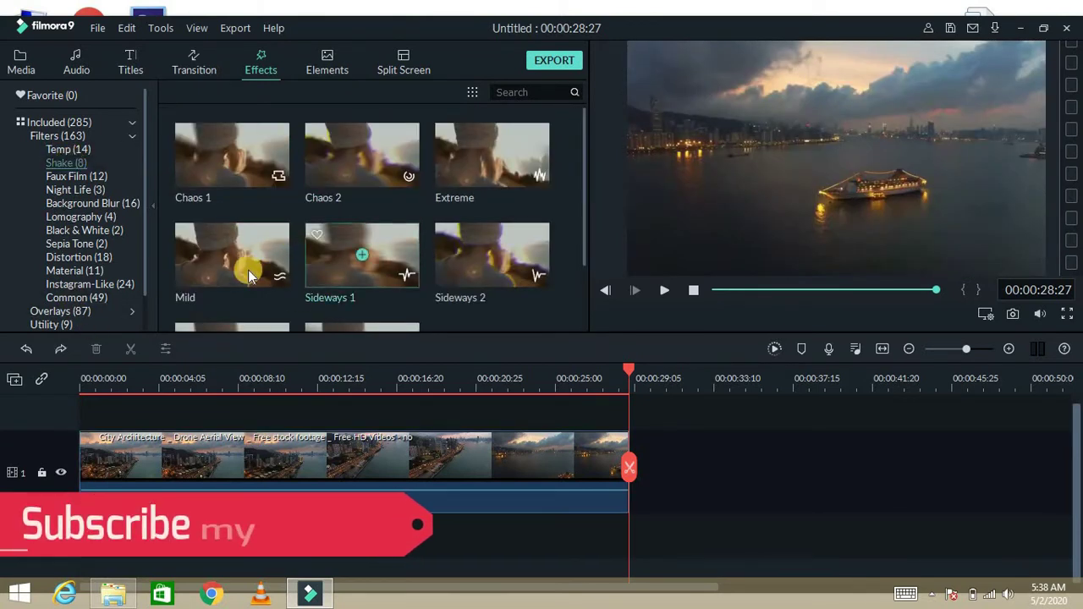
left_click_drag(360, 167, 219, 463)
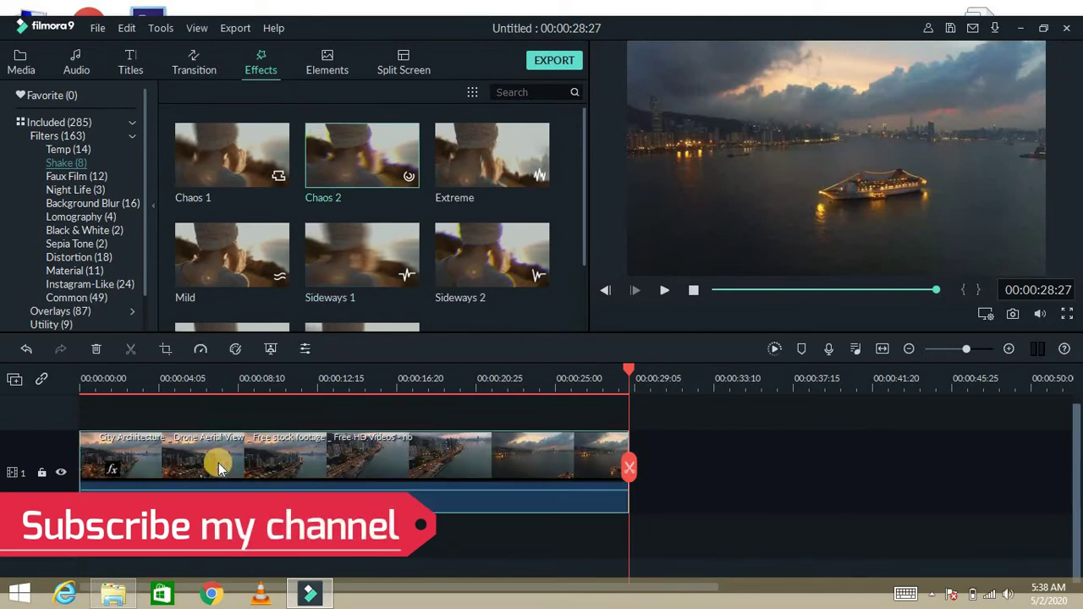
key("space")
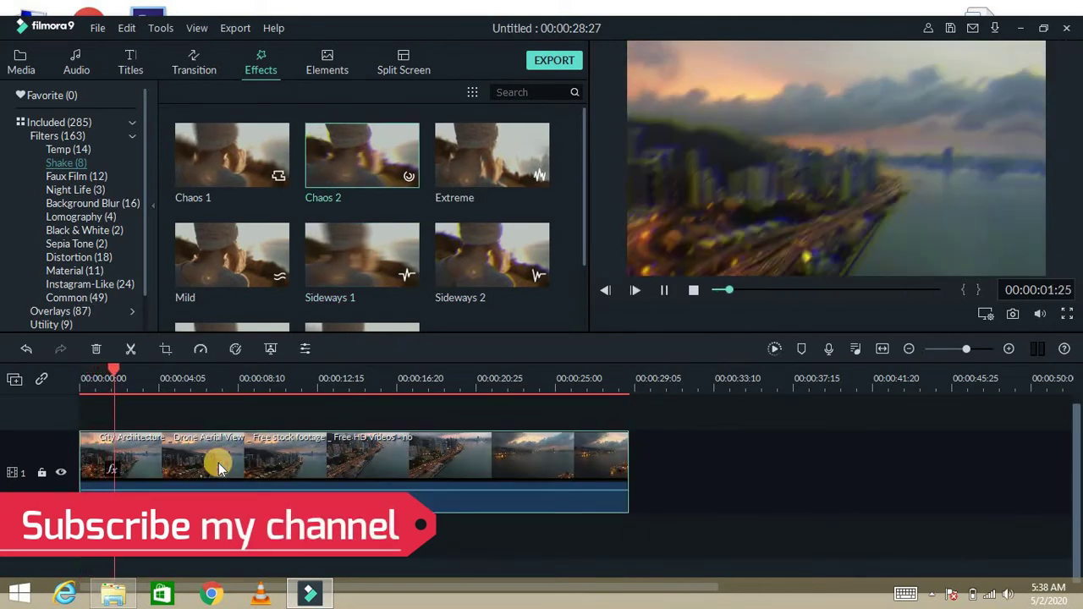
key("space")
key("space")
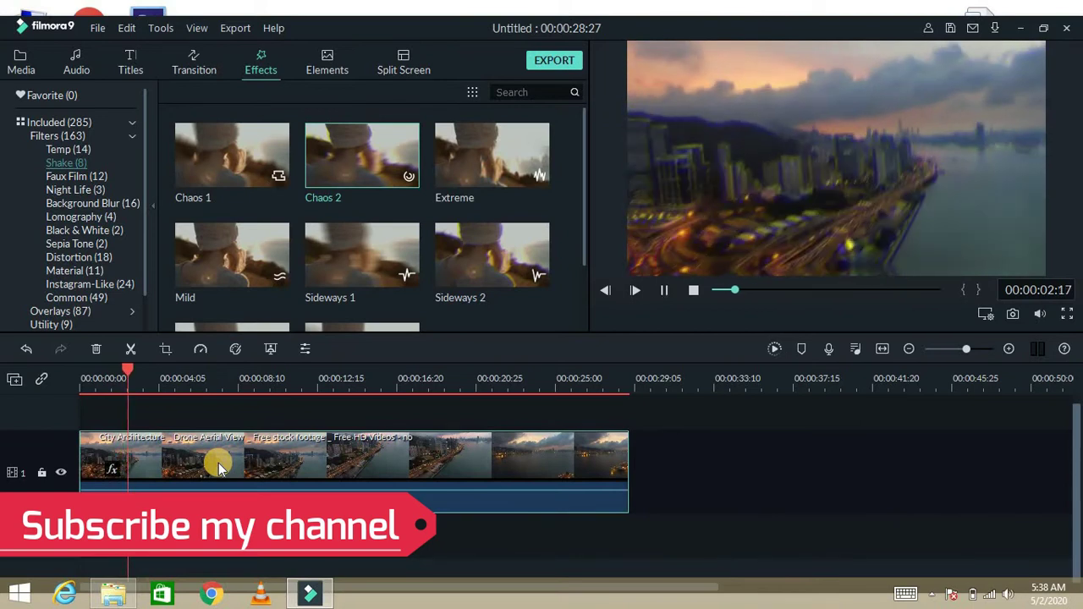
key("ctrl+z")
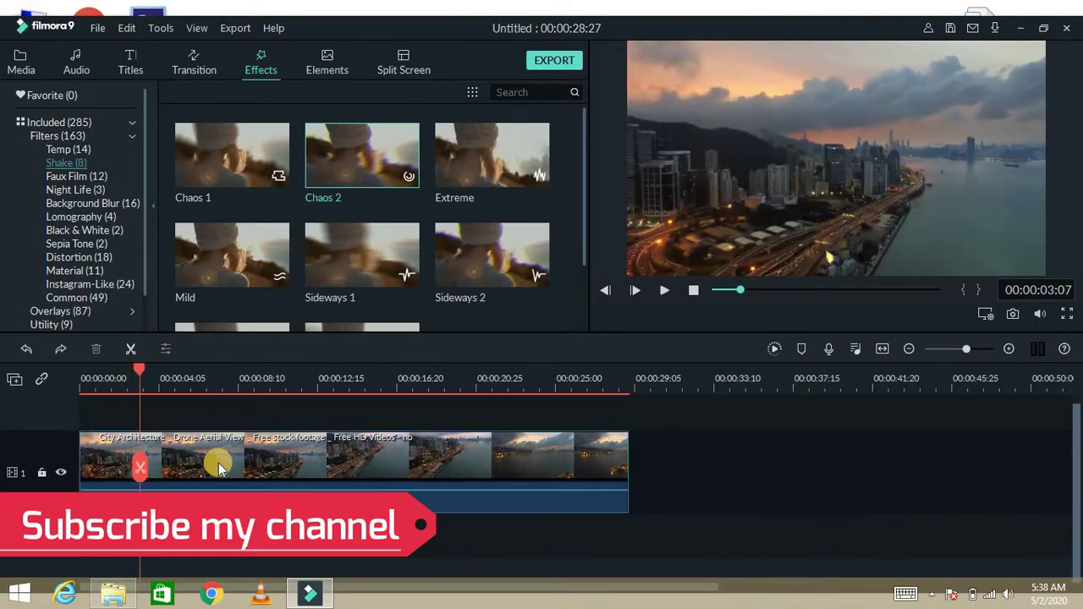
- Try the Split Style filter from the Faux Film category on the clip, preview it, and undo it
left_click(66, 178)
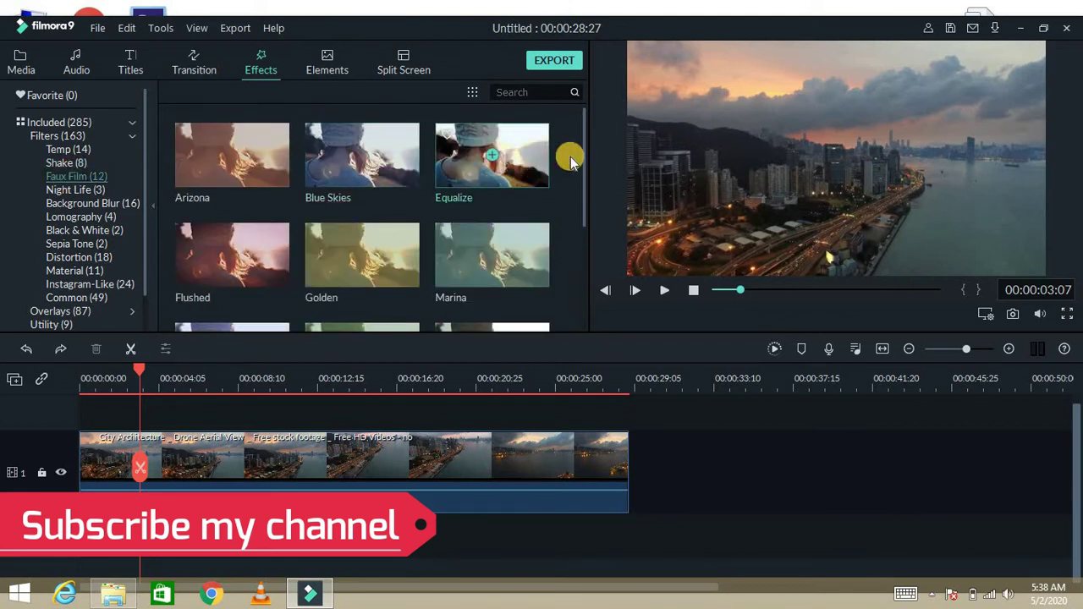
left_click_drag(584, 185, 584, 286)
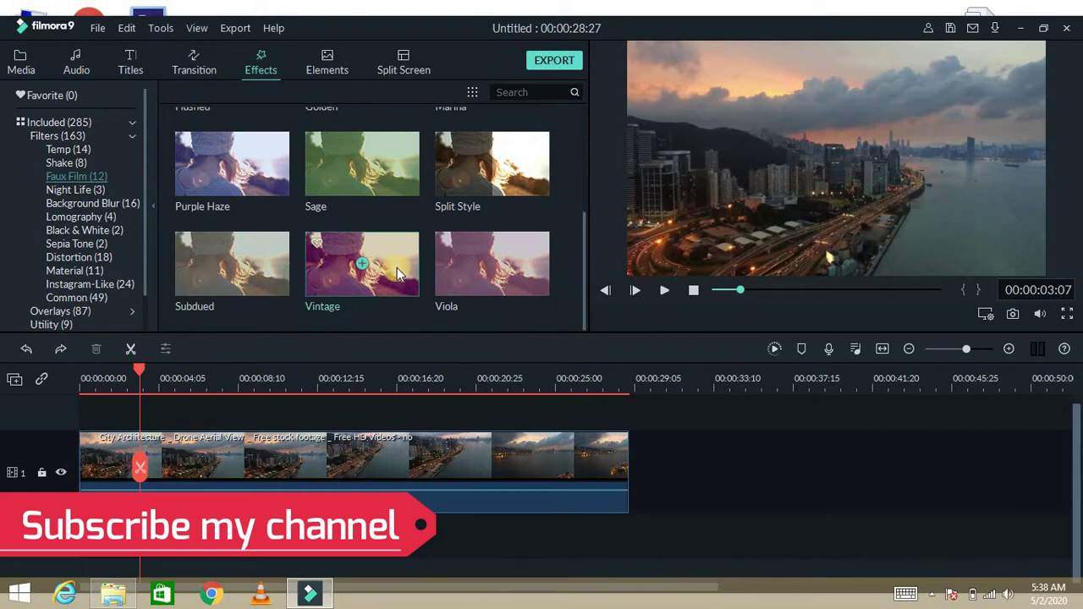
left_click_drag(483, 162, 239, 457)
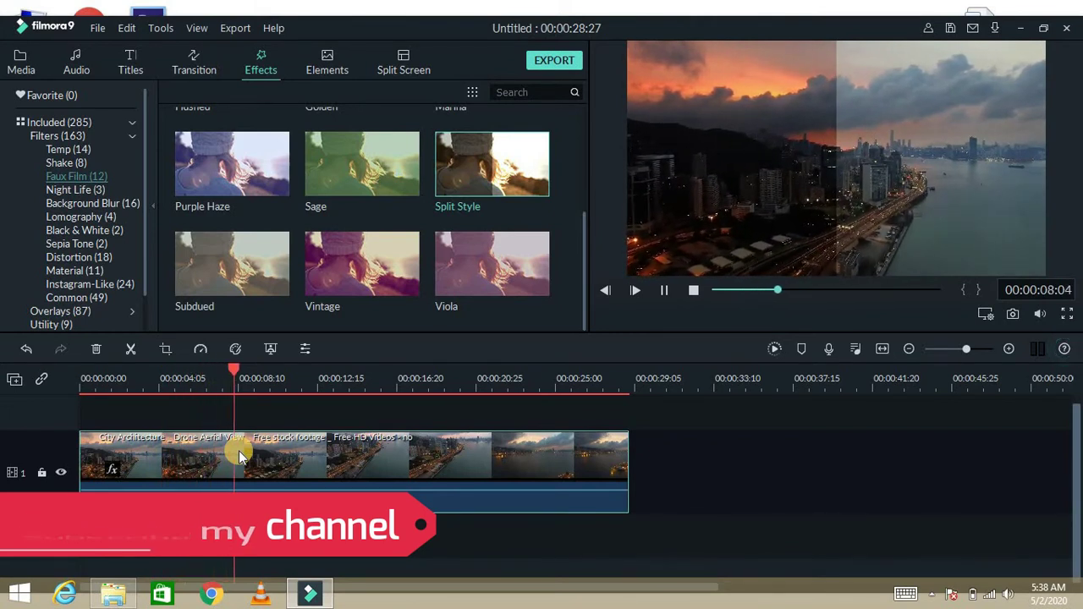
key("space")
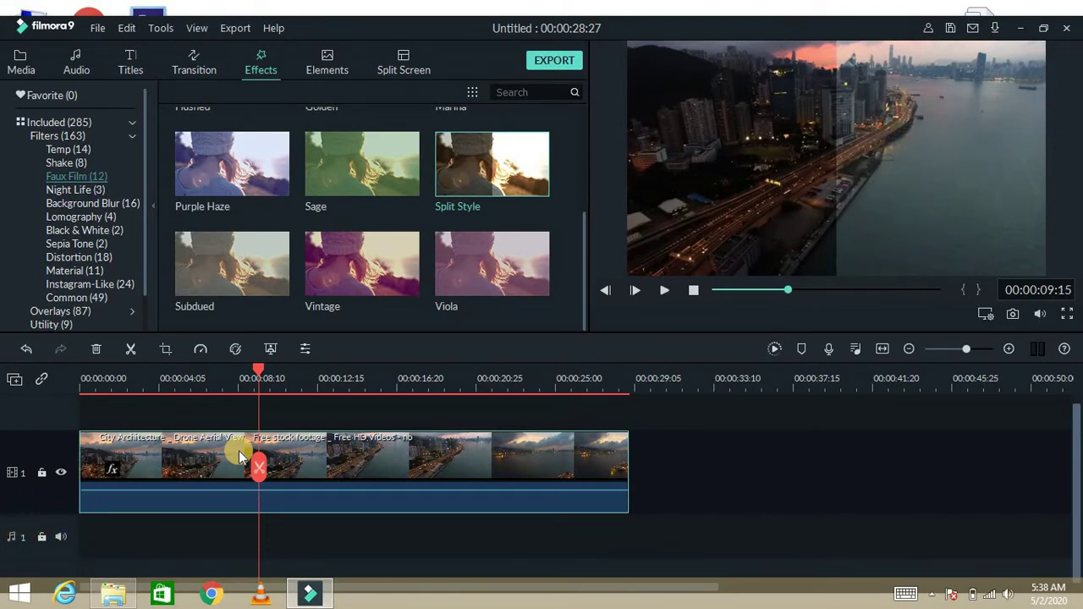
key("ctrl+z")
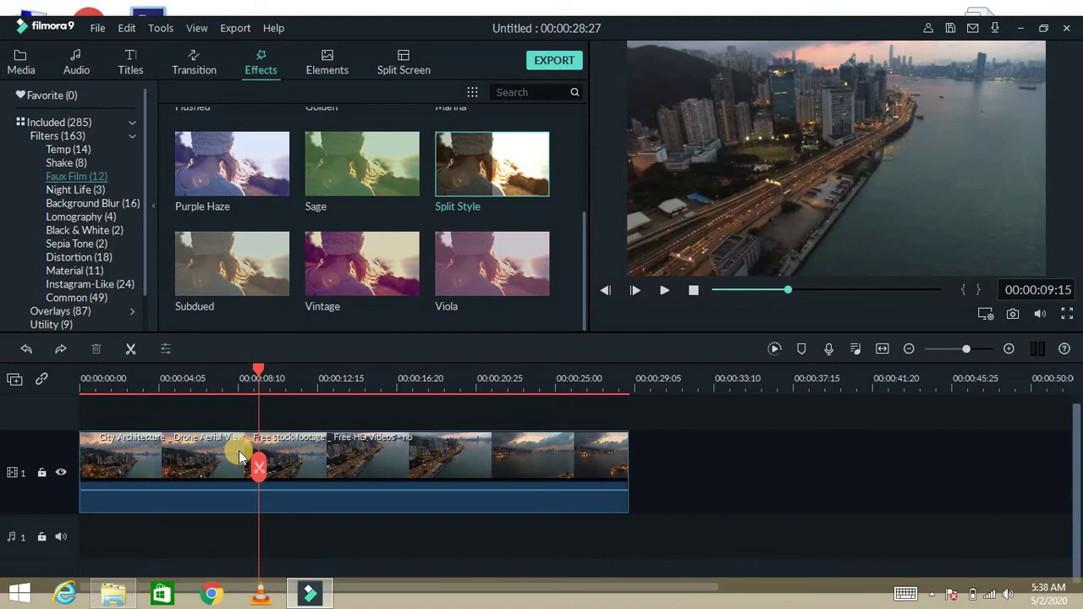
- Apply the Metropolis filter from the Night Life category to the clip and preview it
left_click(66, 192)
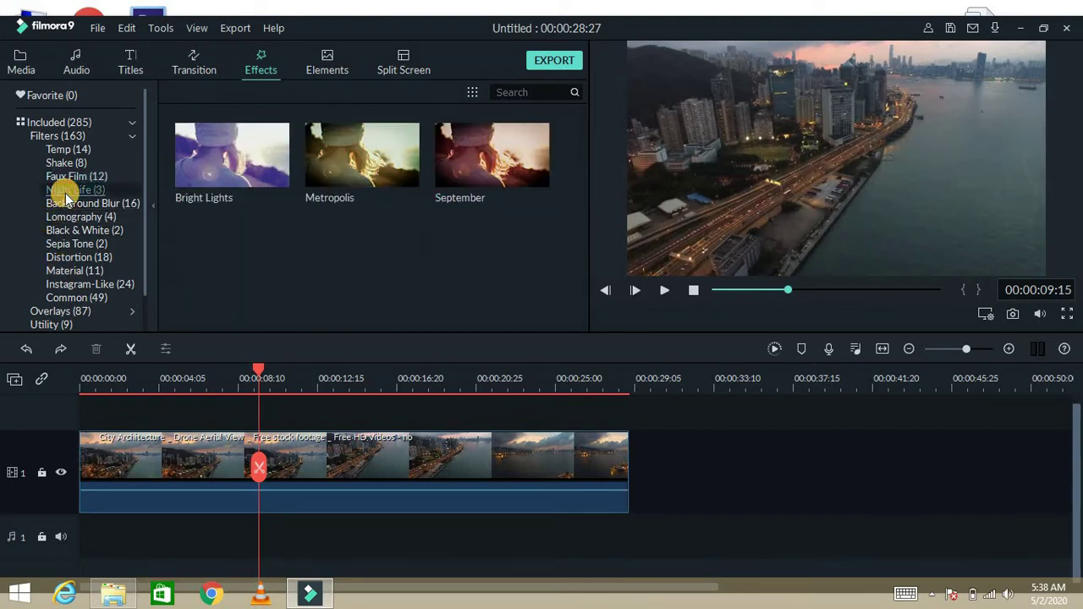
left_click_drag(266, 304, 243, 465)
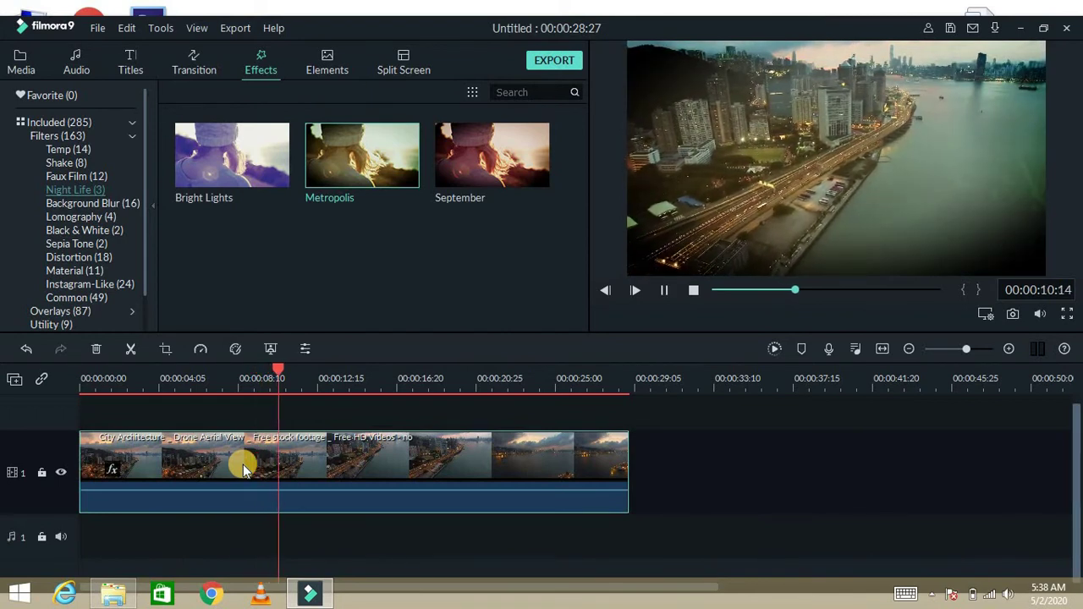
key("space")
- Try the September filter on the clip, preview it, and undo it
left_click_drag(453, 201, 279, 476)
key("space")
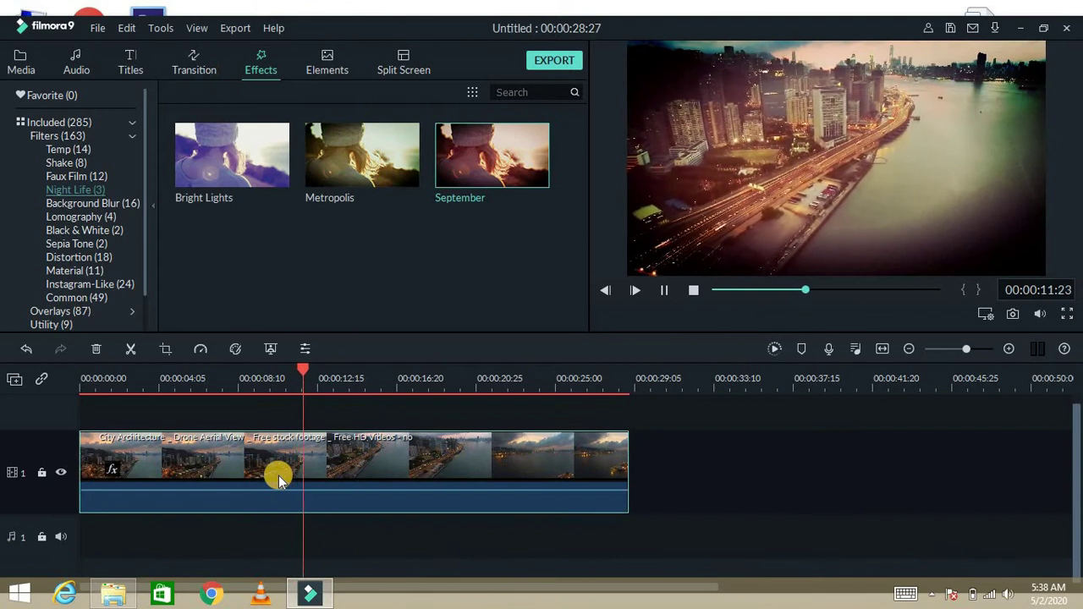
key("space")
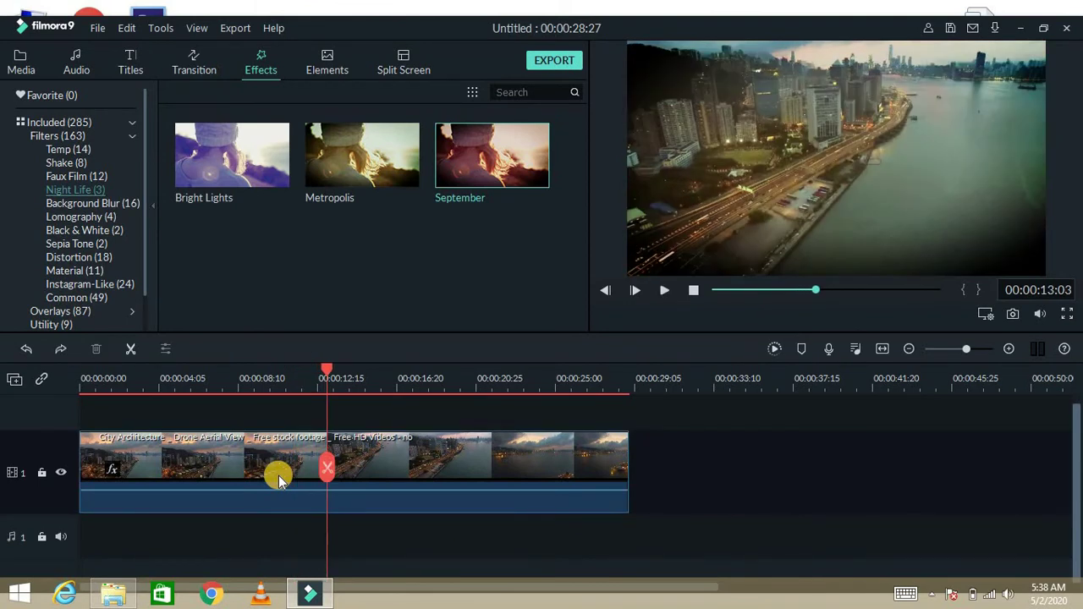
- Apply the Frosted filter from the Background Blur category to the clip and play it back
left_click(82, 204)
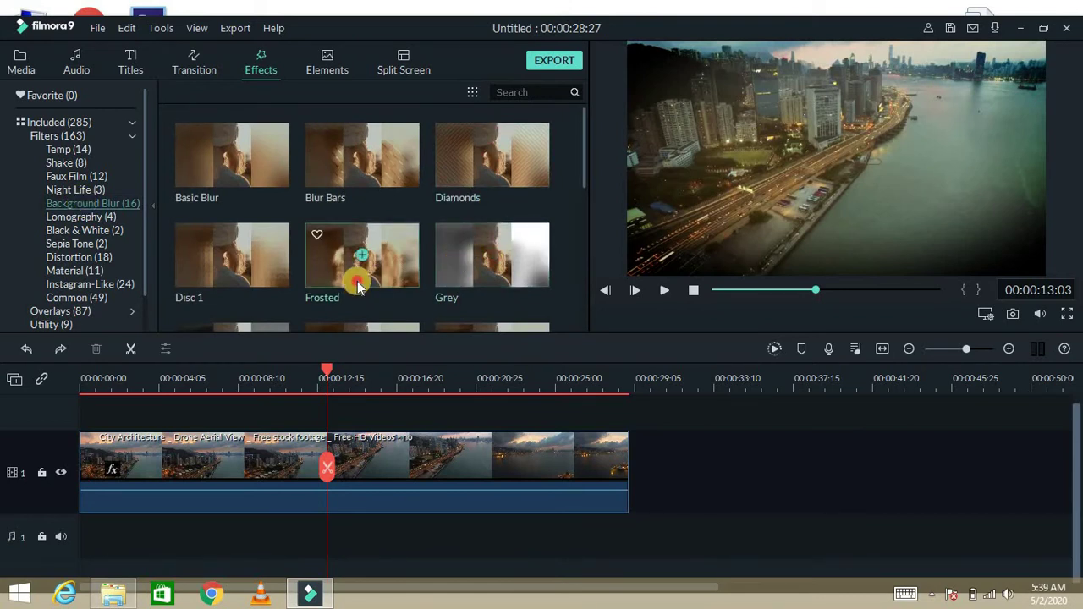
left_click_drag(357, 286, 222, 477)
key("space")
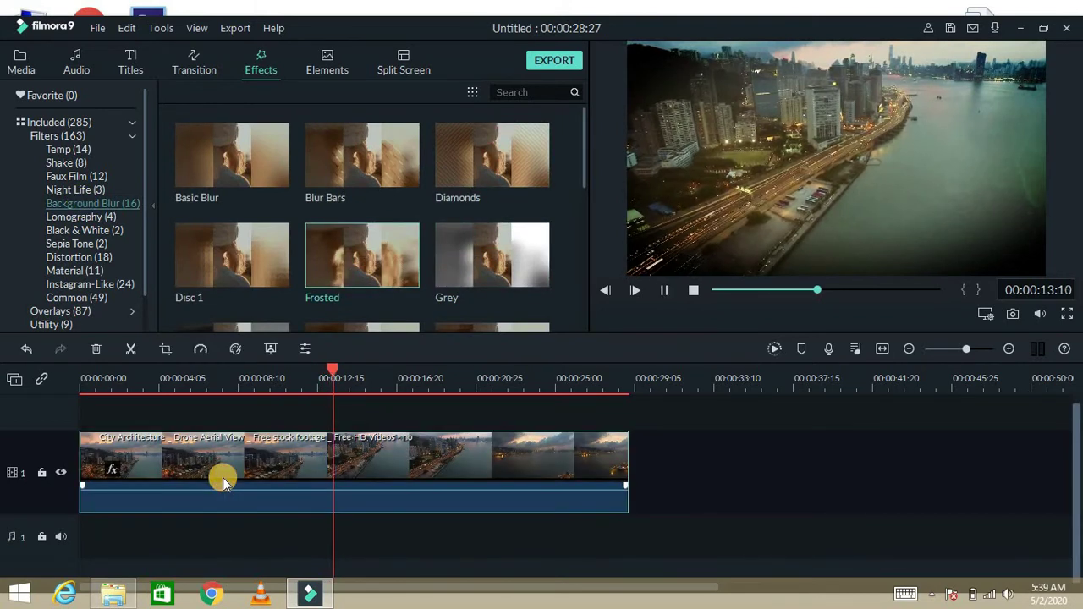
- Apply the Disc 1 filter from the Background Blur category to the clip, play it back, and look through the remaining blur filters
left_click_drag(208, 283, 190, 445)
key("space")
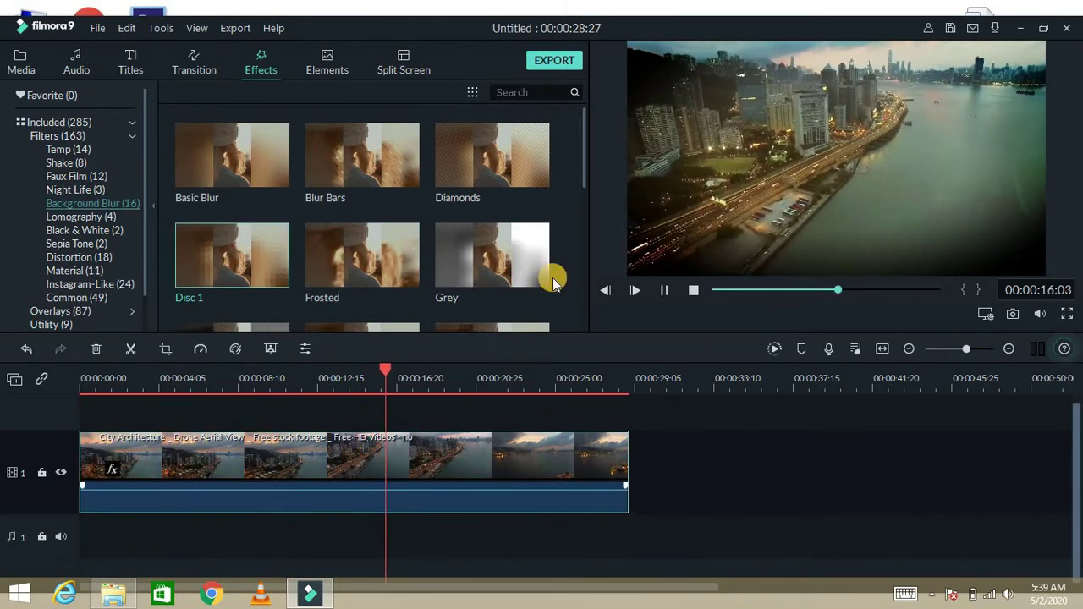
left_click_drag(584, 177, 583, 246)
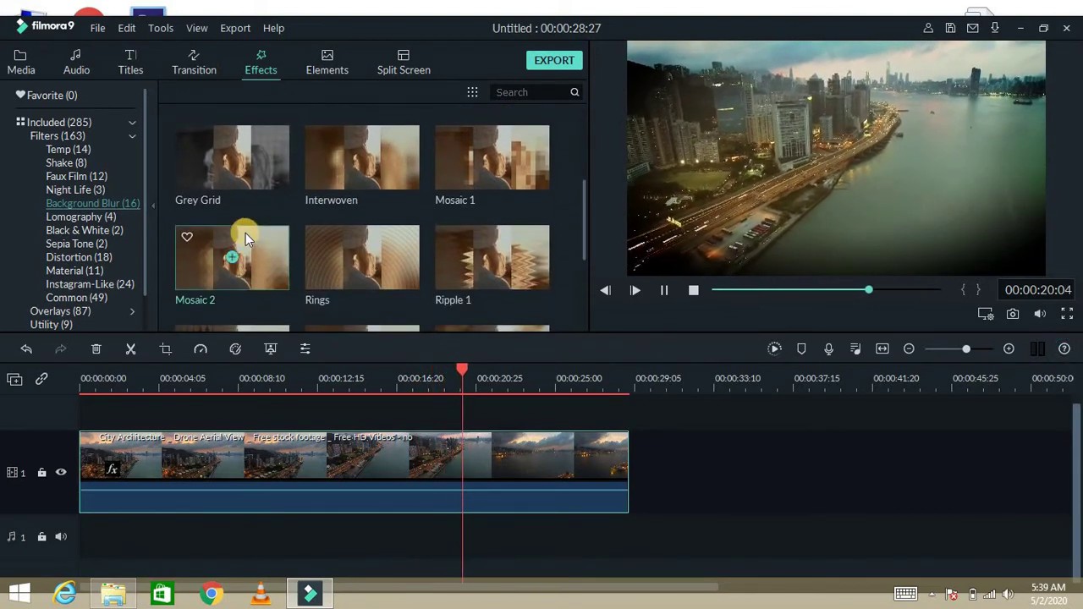
- Clear the blur filter from the clip, try the Vivid filter from the Lomography category, preview it, and undo it
left_click(88, 218)
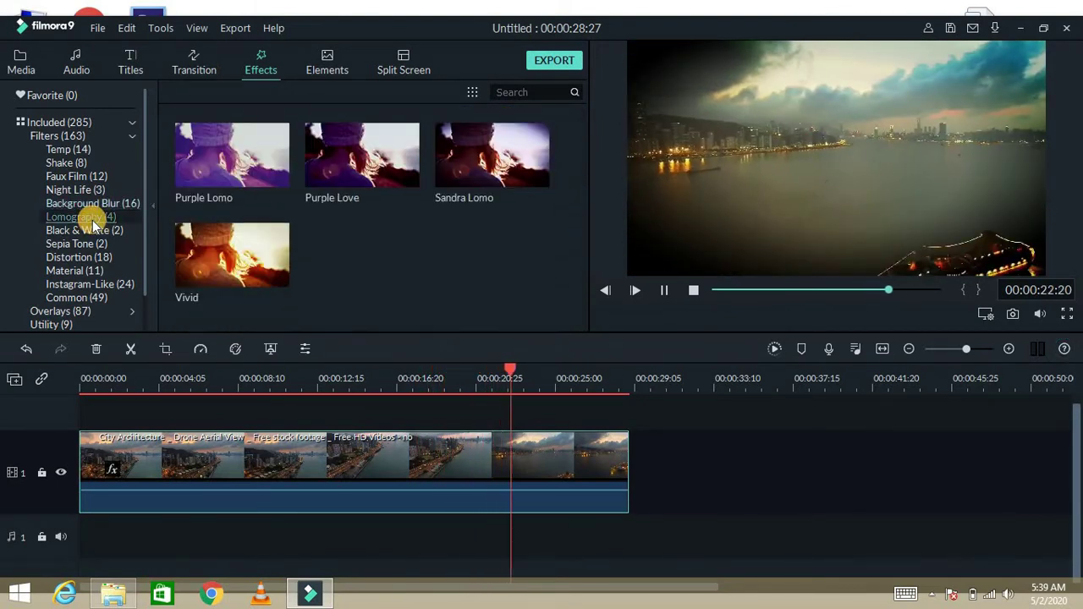
left_click(196, 488)
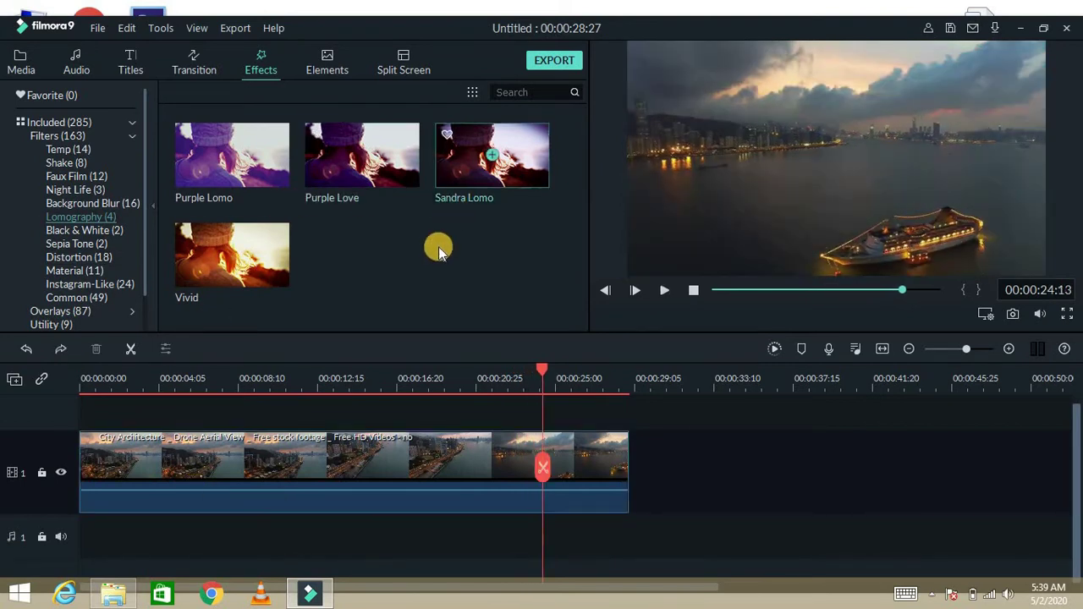
left_click_drag(235, 457, 235, 484)
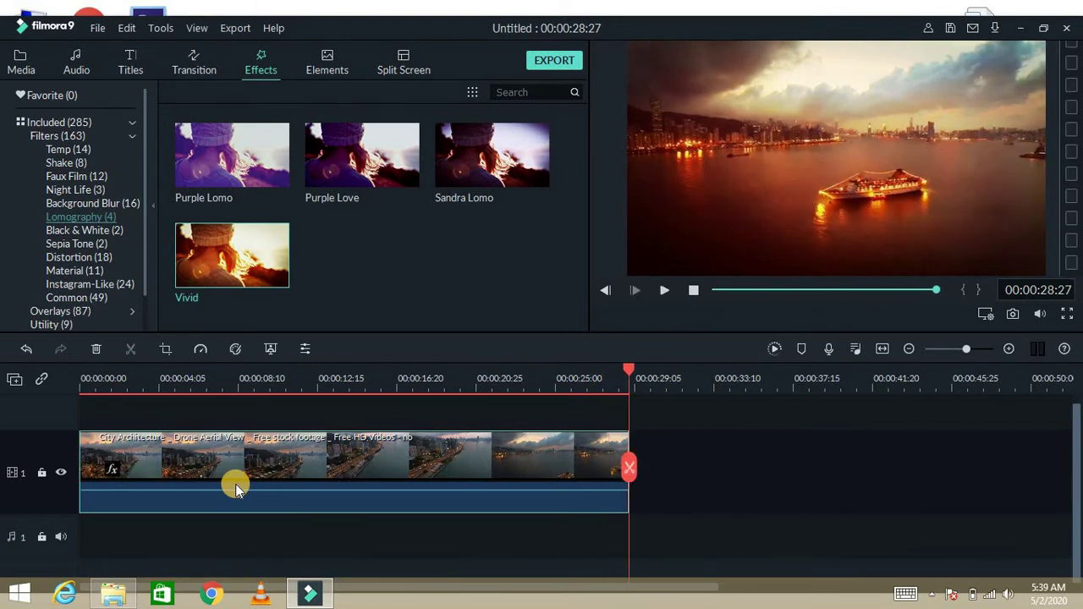
key("ctrl+z")
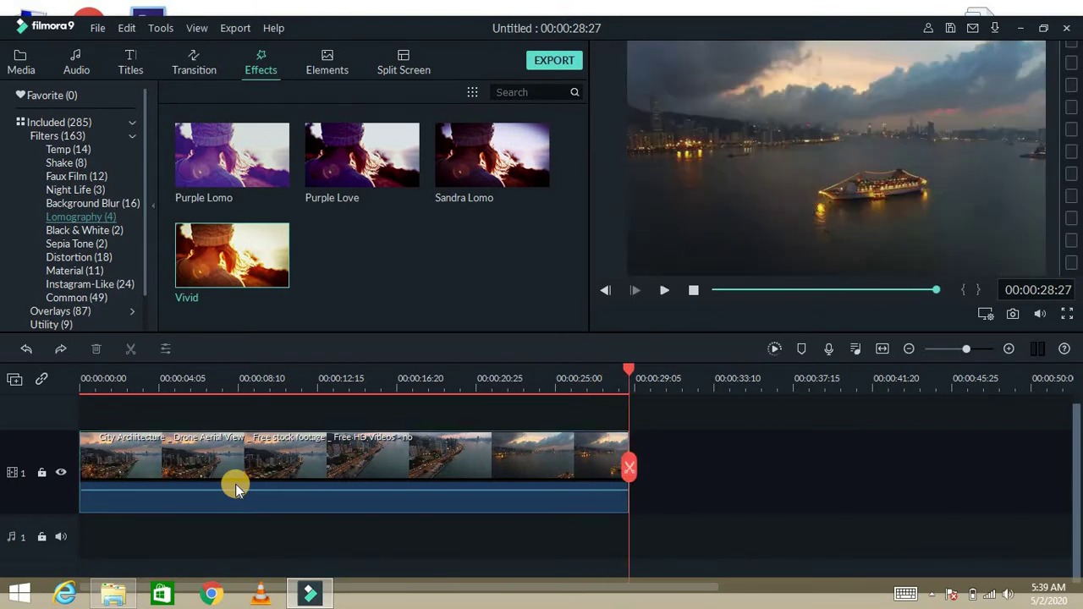
- Browse the filters in the Black & White, Sepia Tone and Material categories
left_click(61, 232)
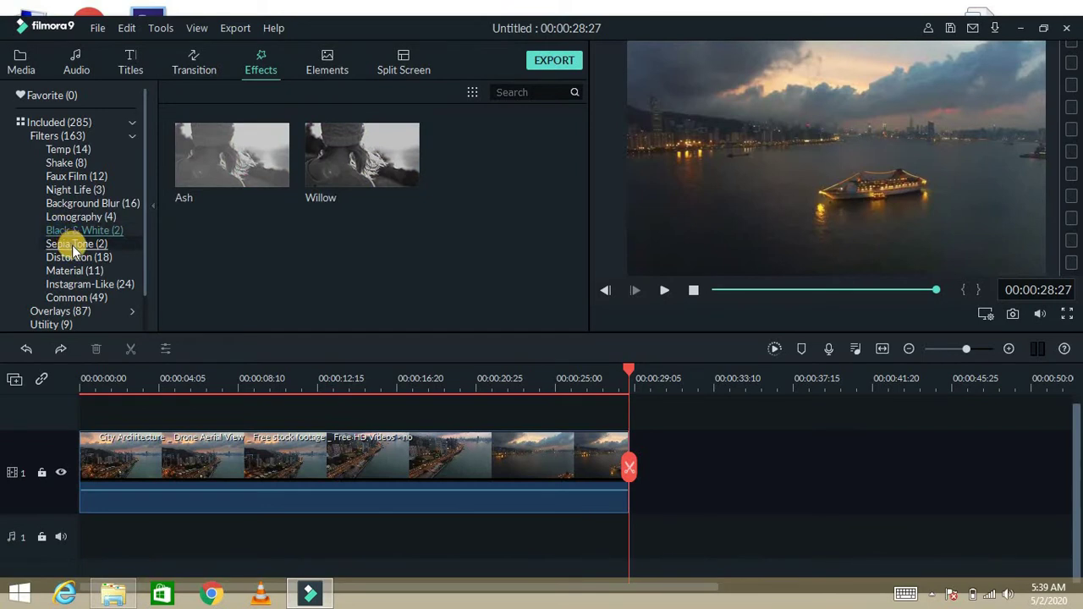
left_click(73, 246)
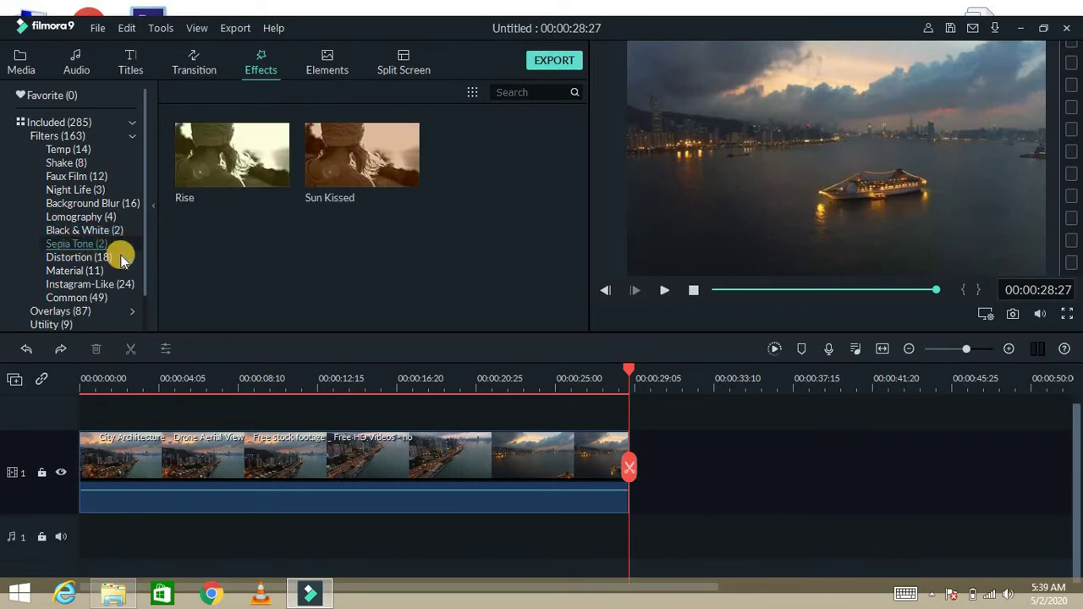
left_click(85, 273)
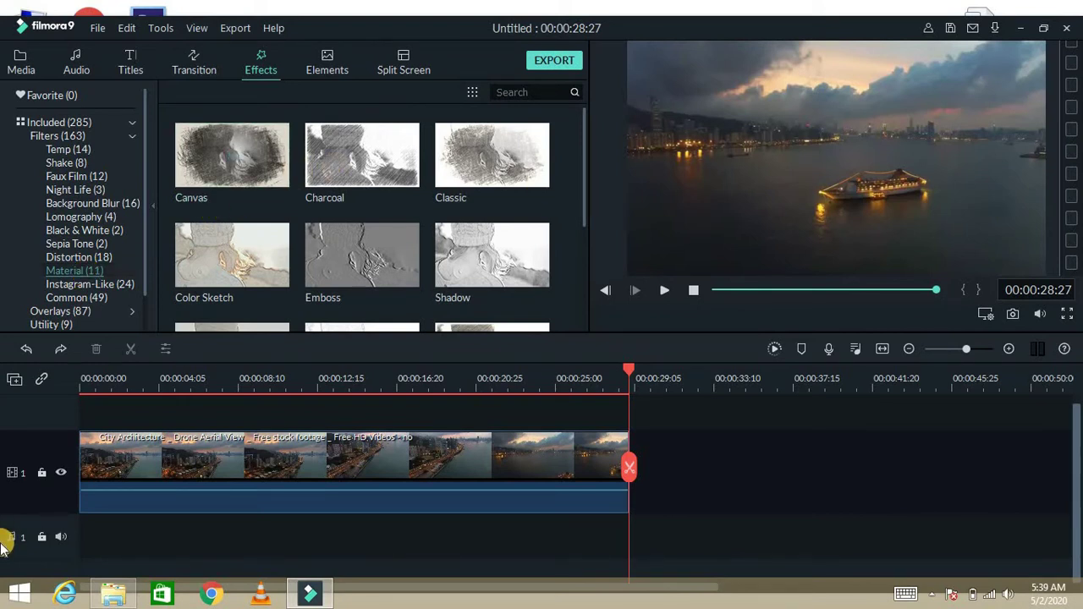
- Try the Lord Kelvin filter from the Instagram-Like category on the clip, preview it, and undo it
left_click(127, 286)
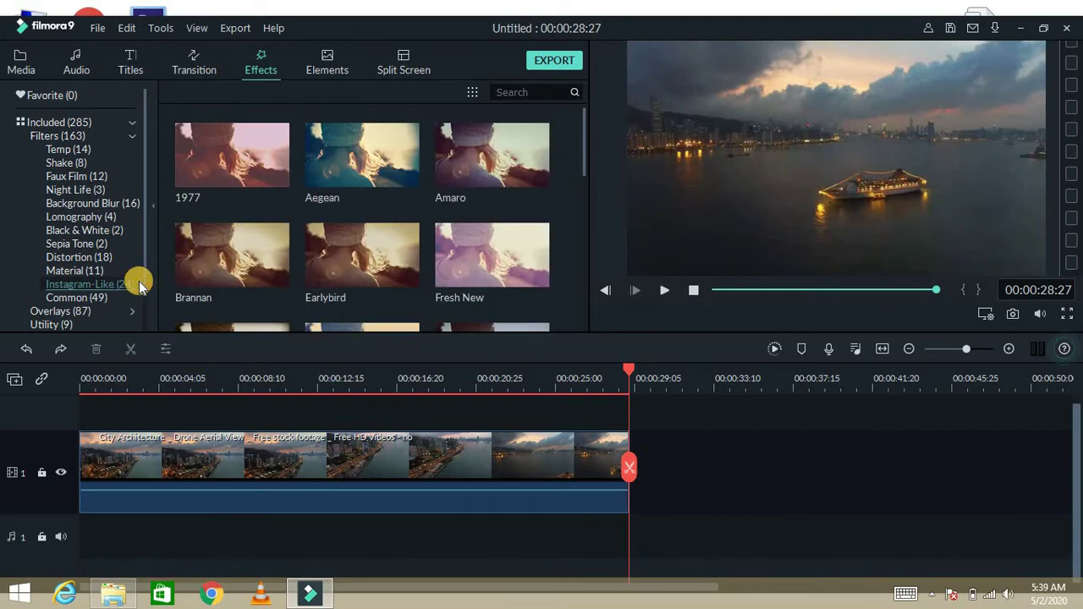
left_click(578, 223)
left_click_drag(507, 224, 358, 449)
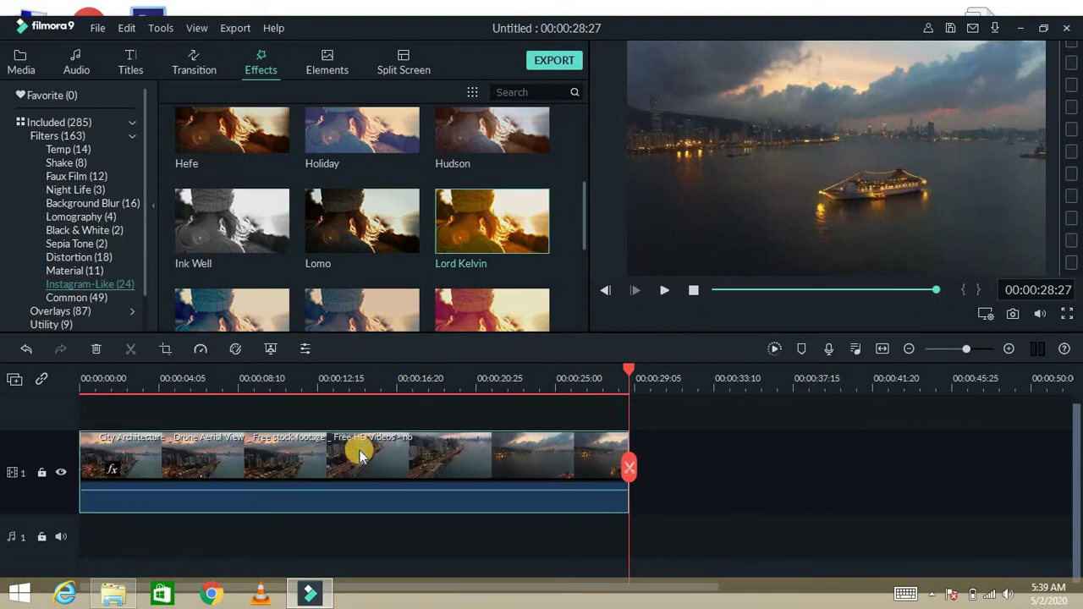
key("space")
key("space")
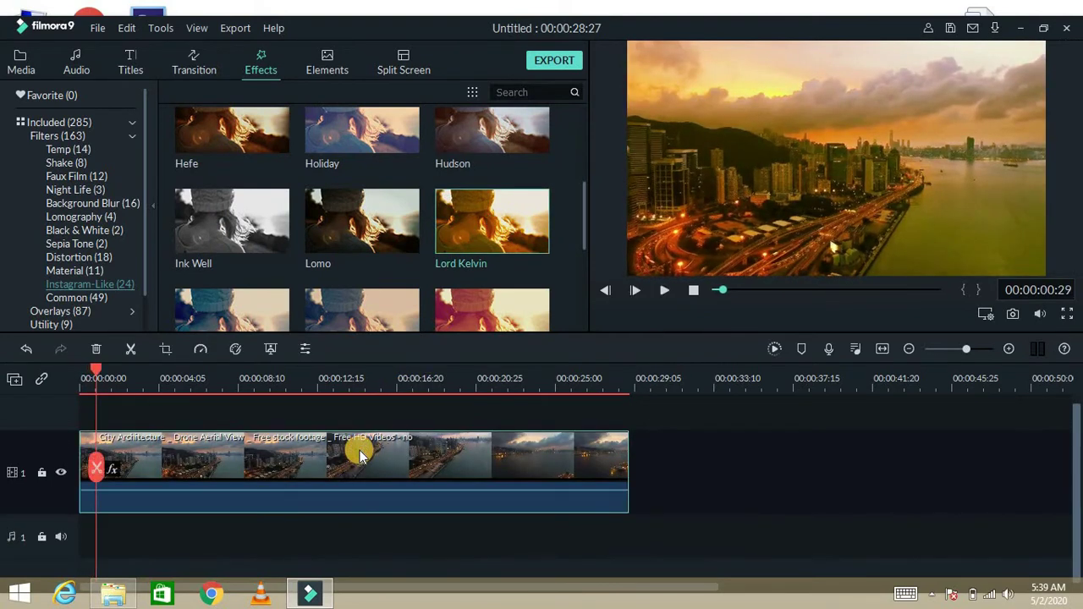
key("ctrl+z")
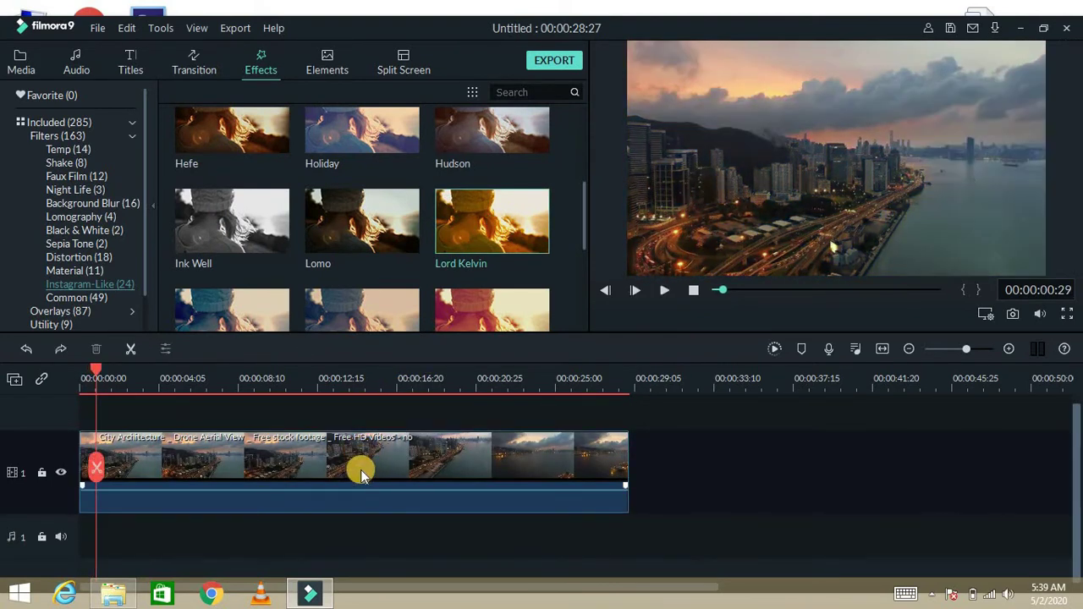
- Apply the Cinema 21:9 overlay from the Frame category to the clip and preview it
left_click(53, 311)
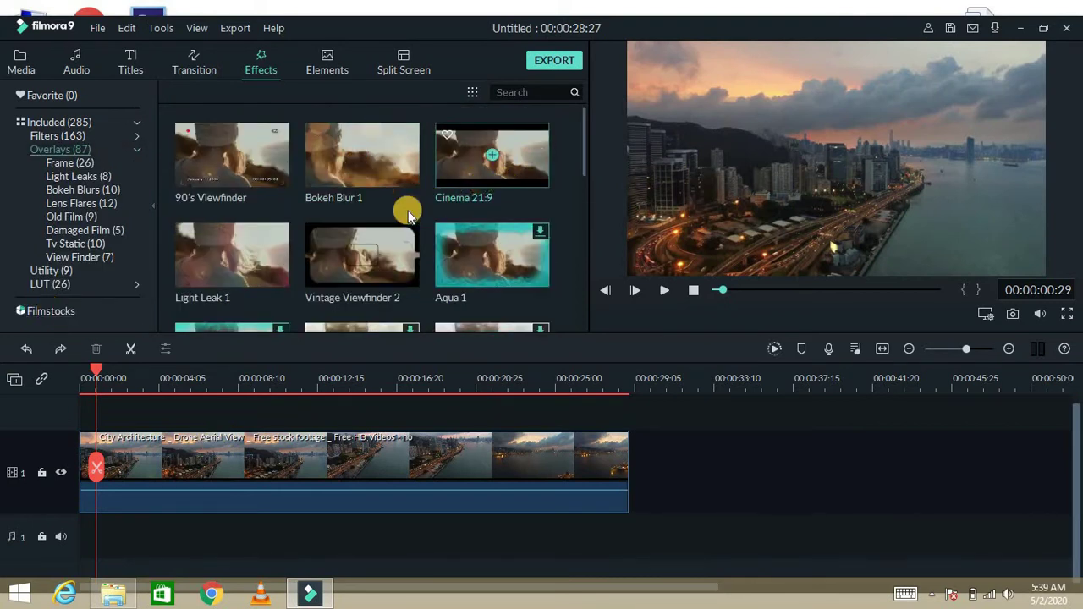
left_click(82, 165)
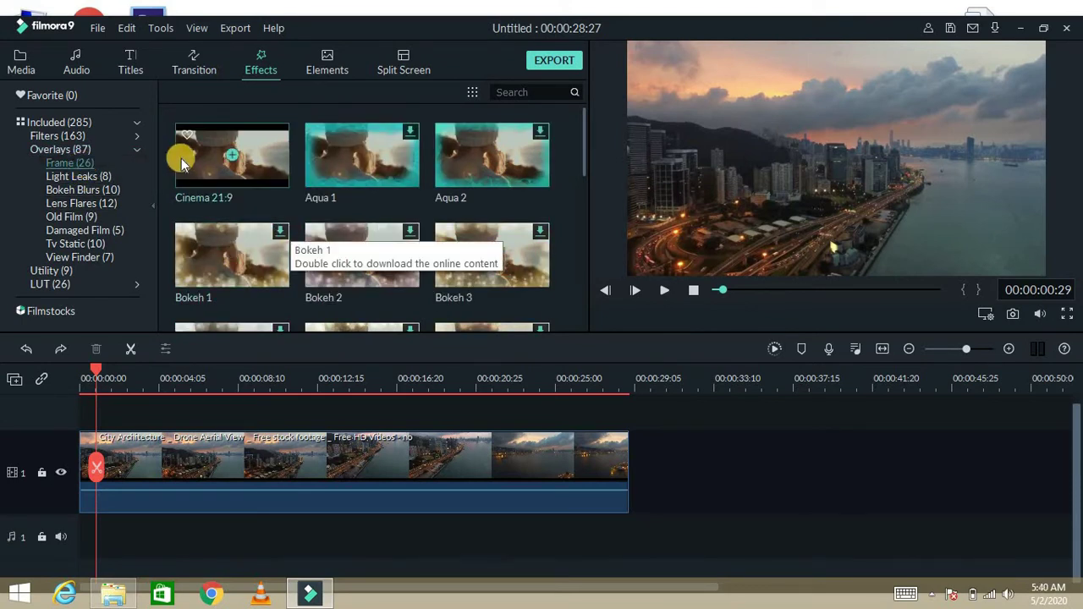
left_click_drag(201, 177, 162, 302)
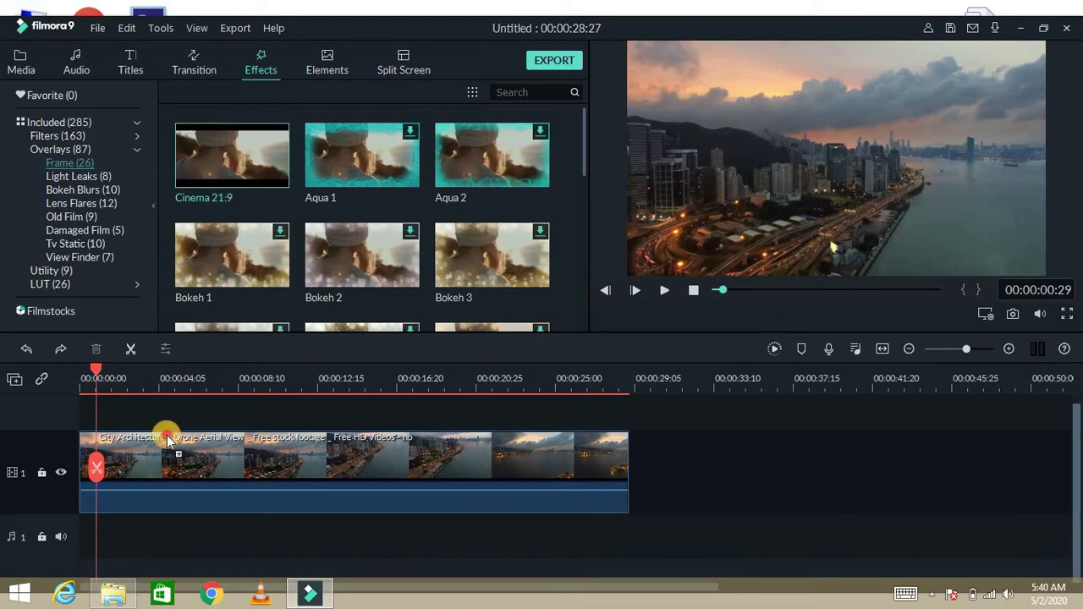
left_click_drag(167, 435, 167, 435)
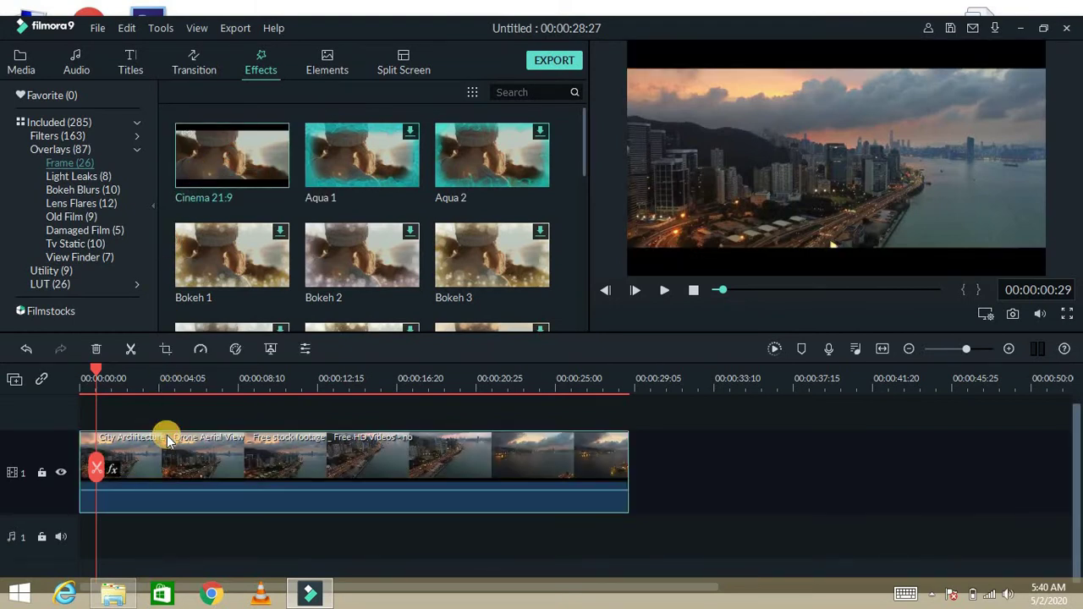
key("space")
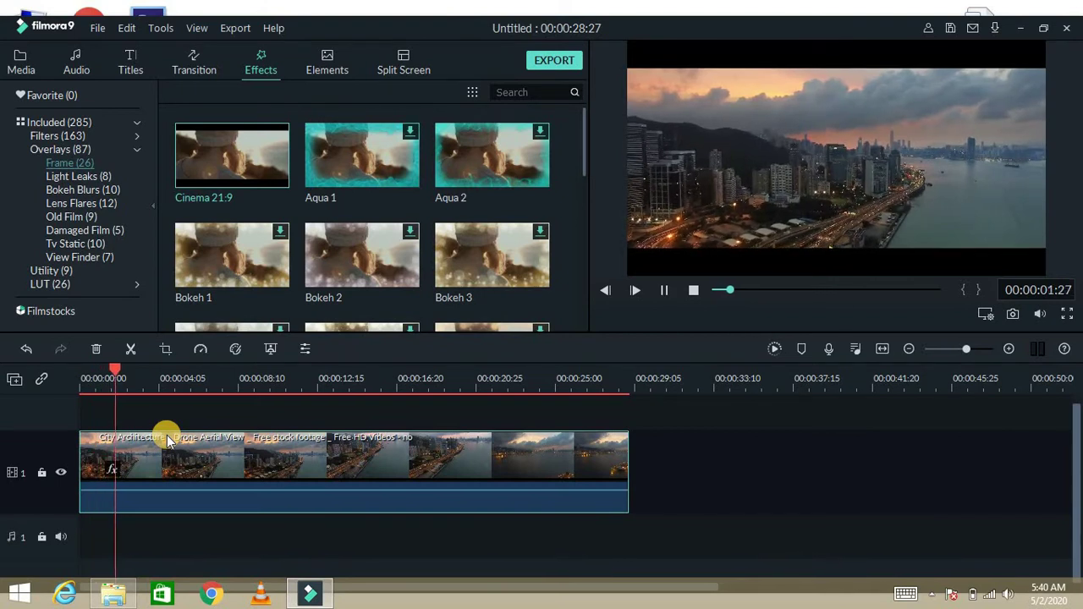
key("space")
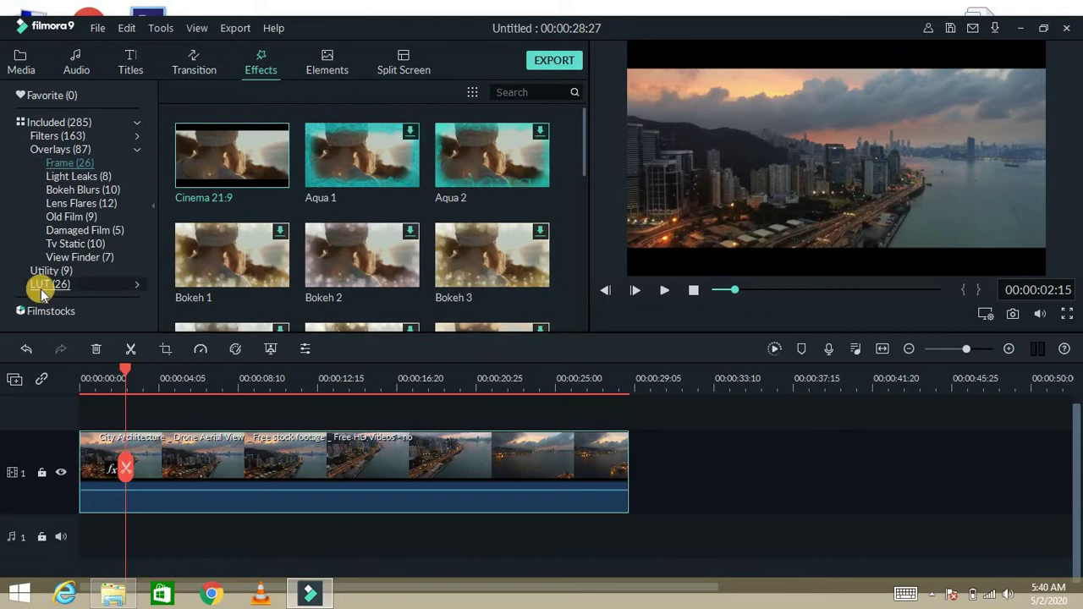
- Look through the Light Leaks overlays, apply Bokeh Blur 1 from the Bokeh Blurs category to the clip, and preview it
left_click(63, 178)
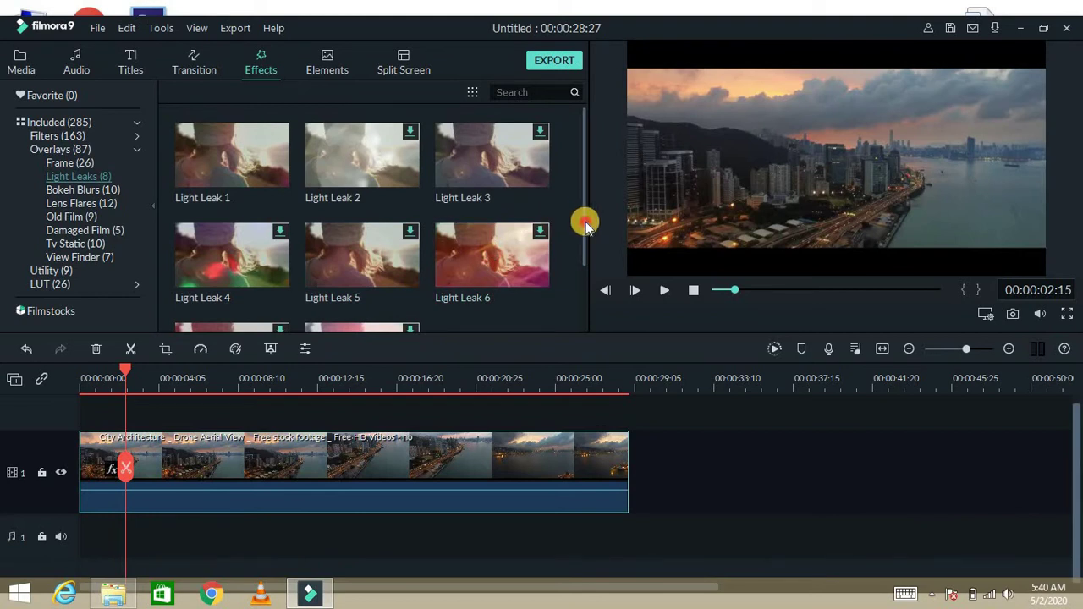
mouse_move(586, 224)
left_mouse_down()
mouse_move(581, 266)
mouse_move(578, 224)
left_mouse_up()
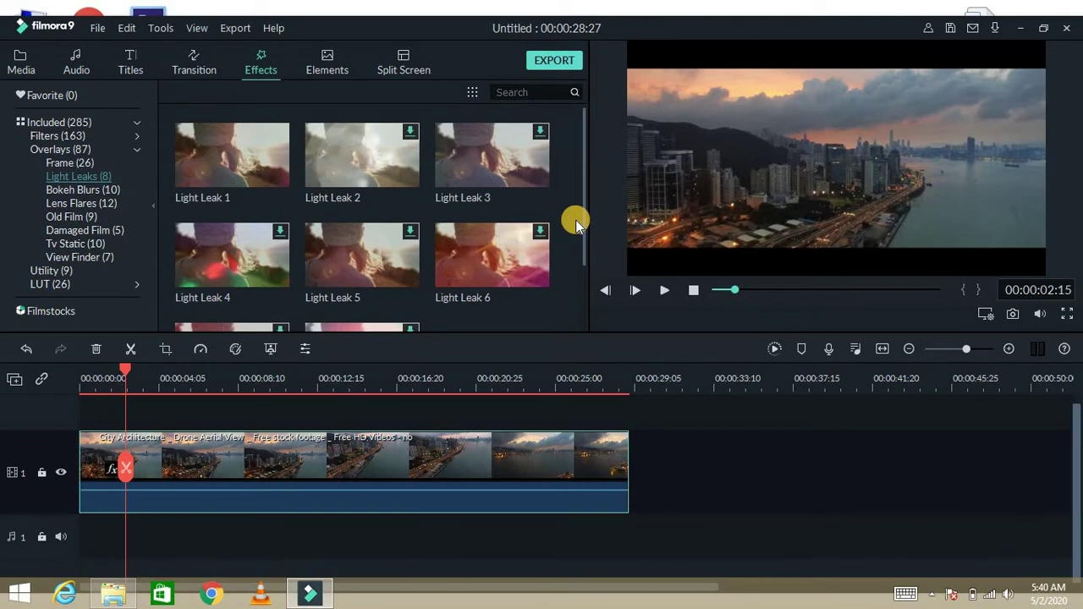
left_click(82, 190)
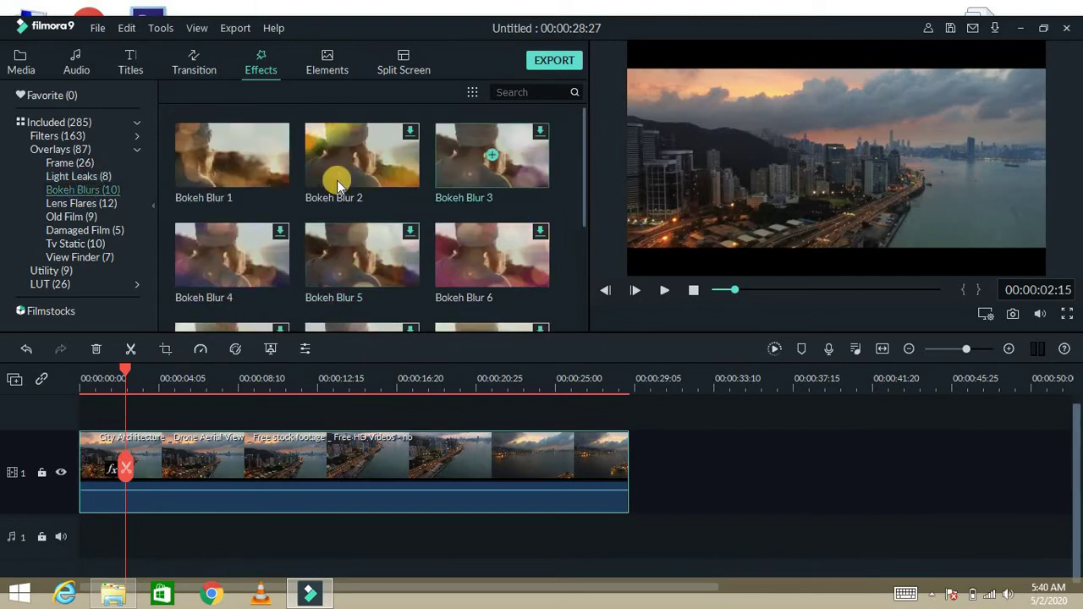
left_click_drag(216, 160, 178, 467)
key("space")
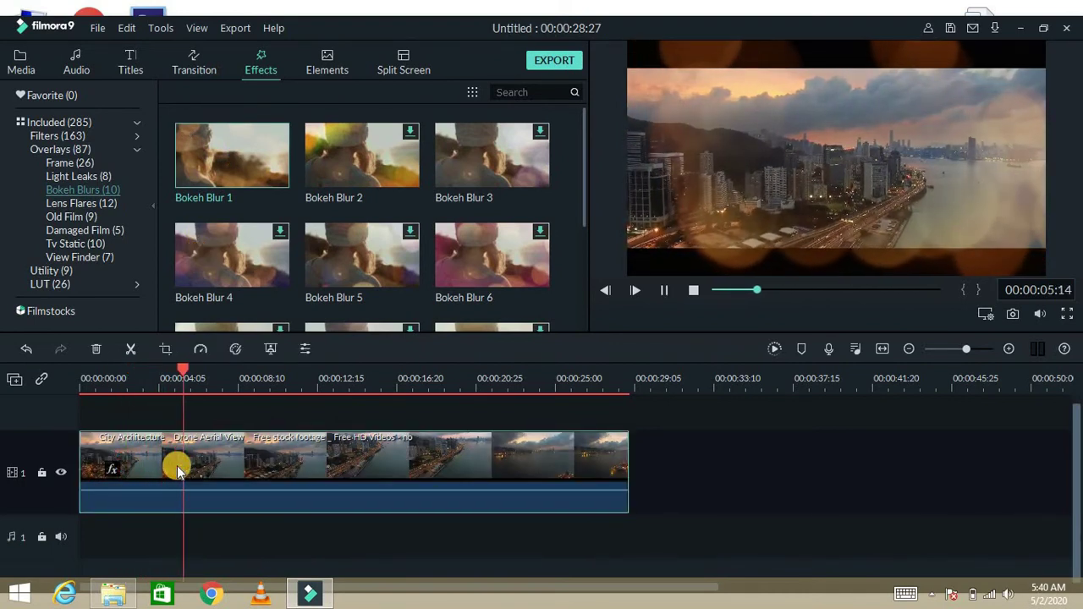
key("space")
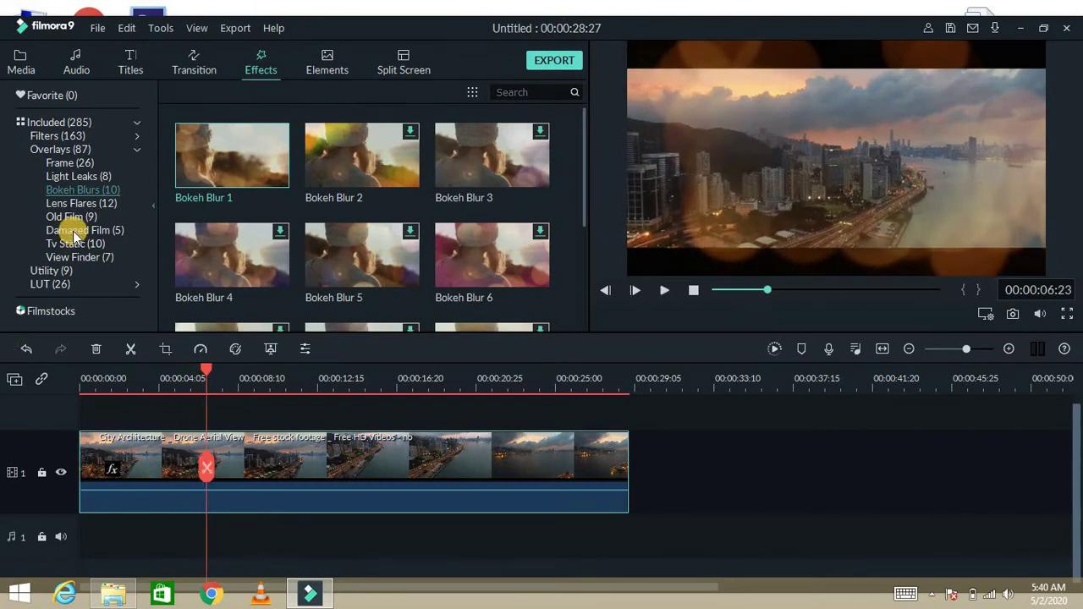
- Try to download the Lens Flare 5 overlay from the Lens Flares category, and cancel the download
left_click(75, 204)
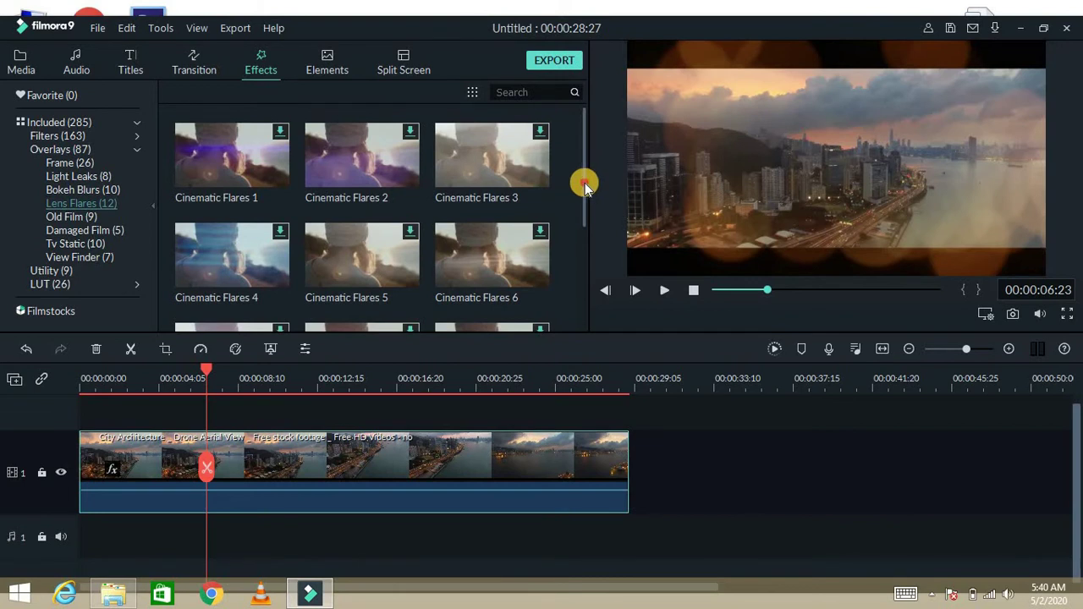
left_click_drag(584, 183, 575, 280)
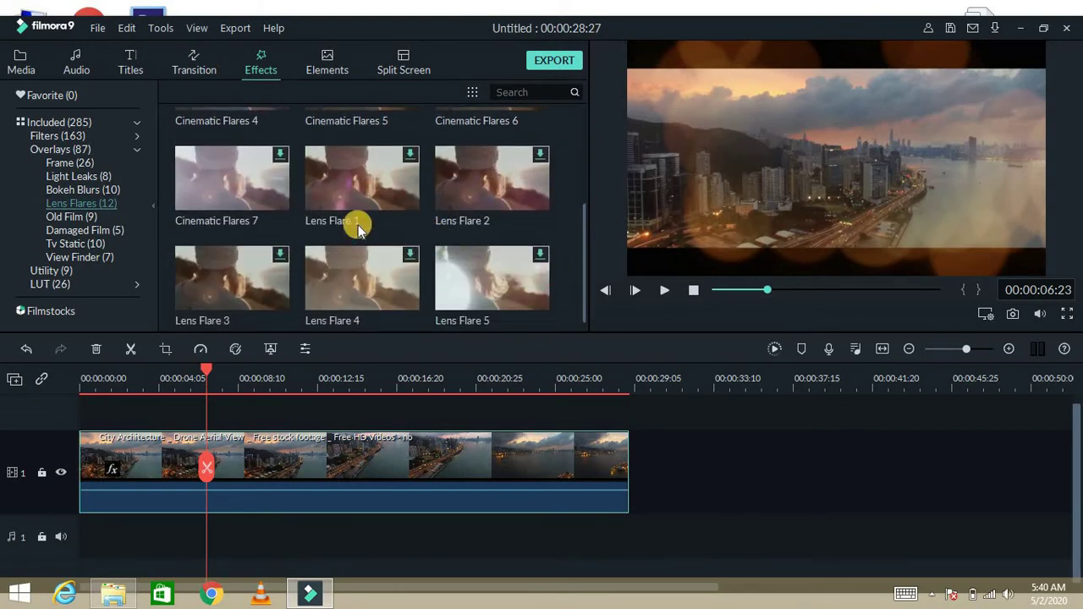
double_click(495, 282)
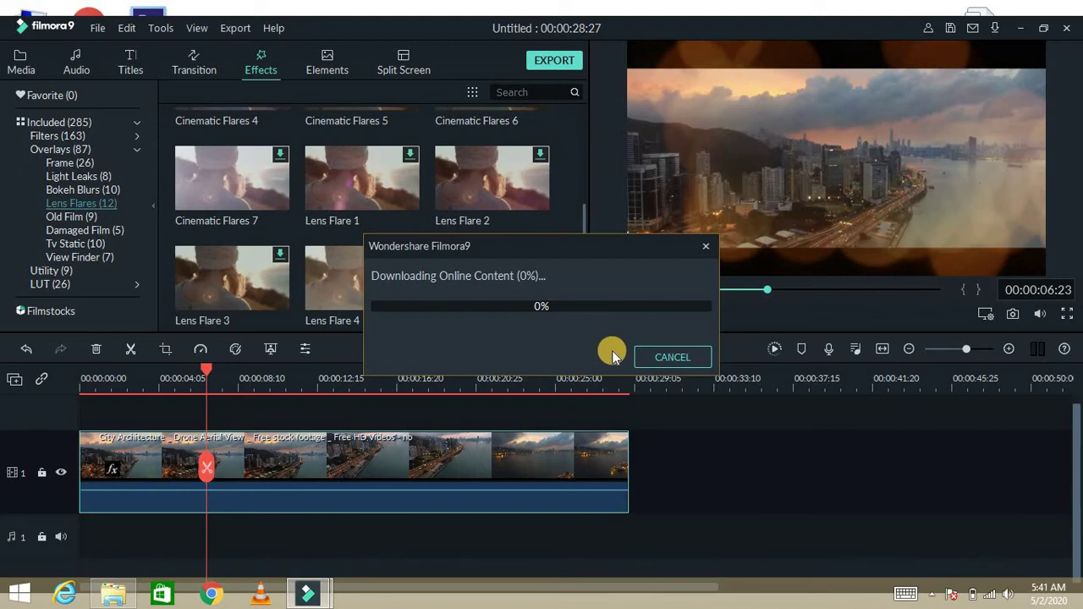
left_click(654, 357)
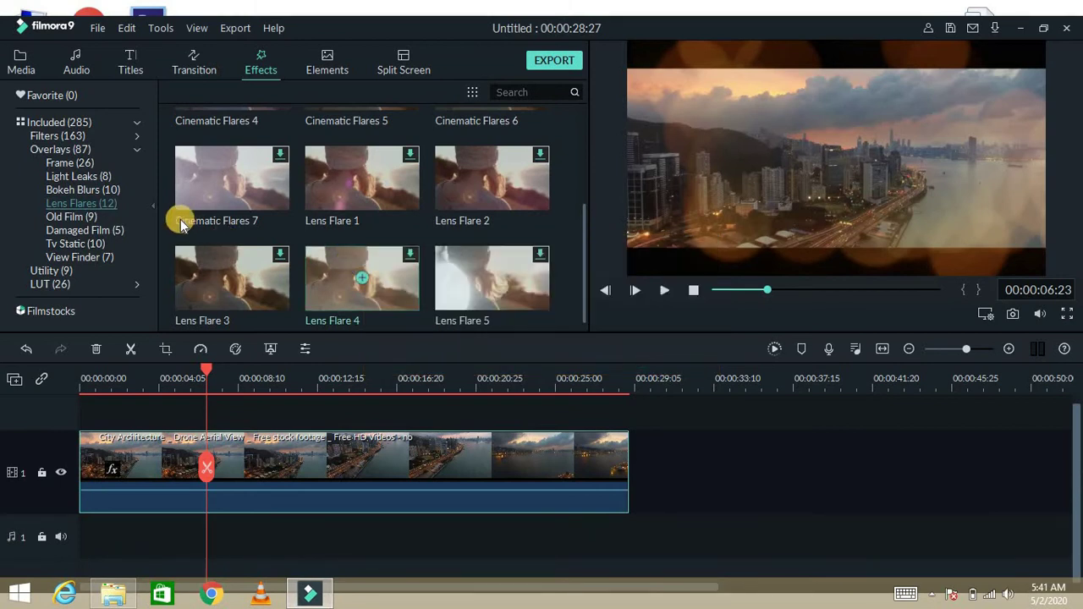
- Browse the overlays in the Old Film, Damaged Film and Tv Static categories
left_click(92, 217)
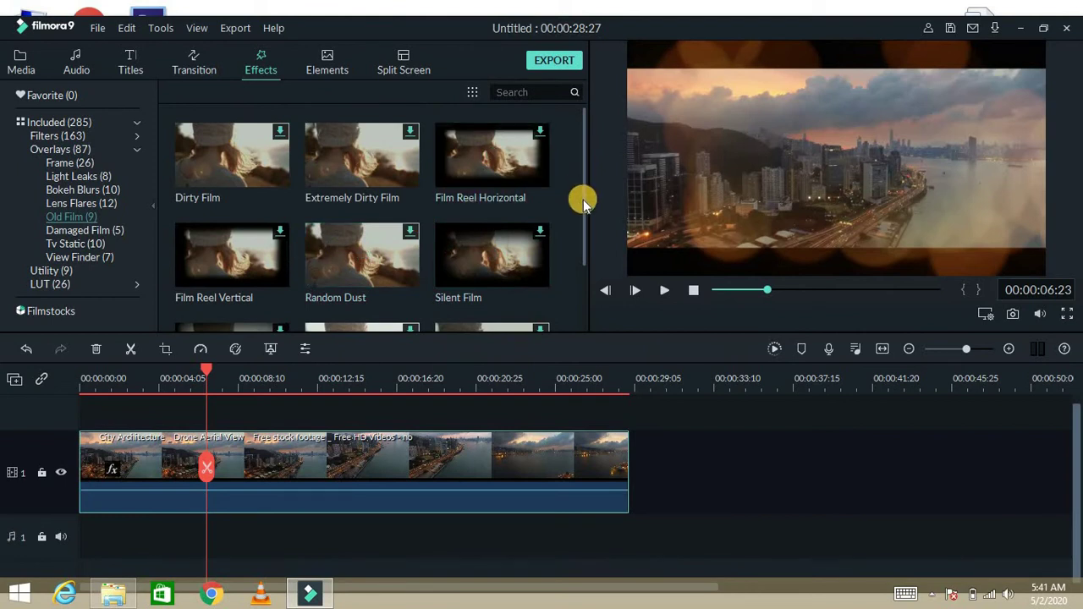
left_click_drag(583, 198, 574, 288)
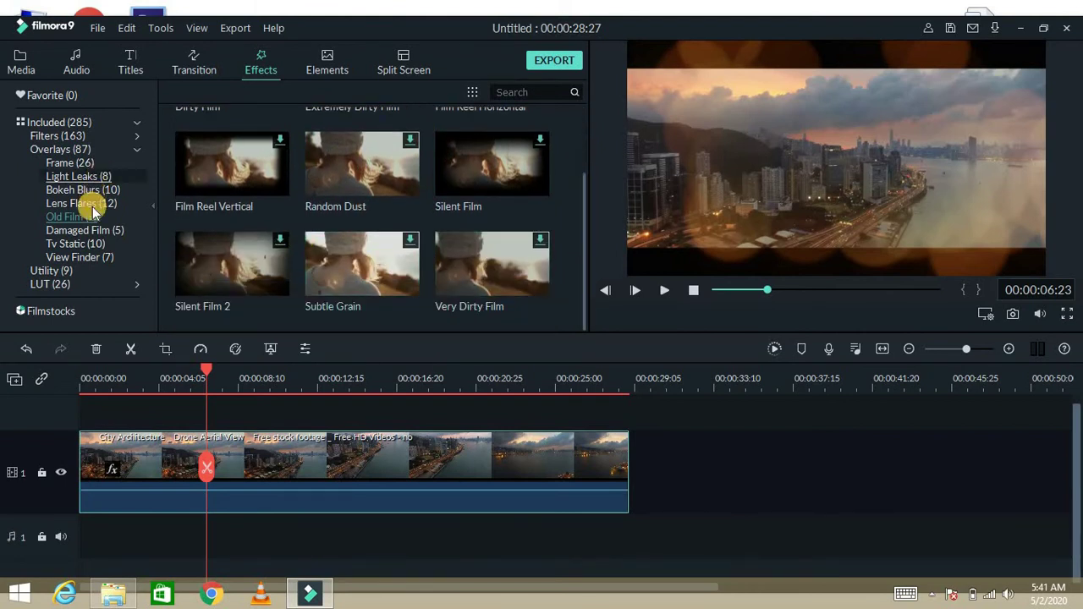
left_click(93, 229)
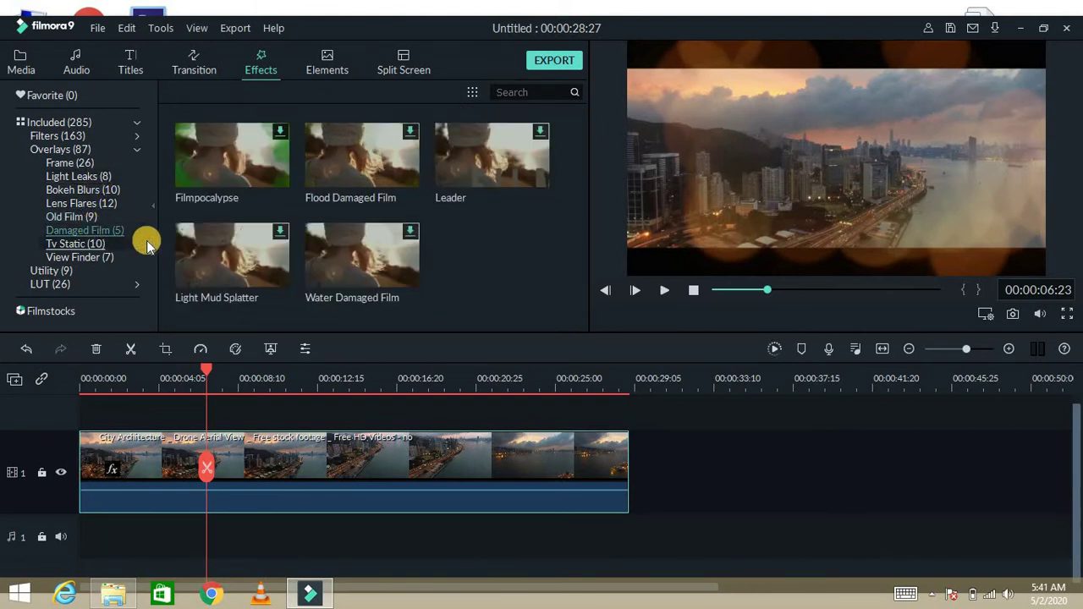
left_click(100, 247)
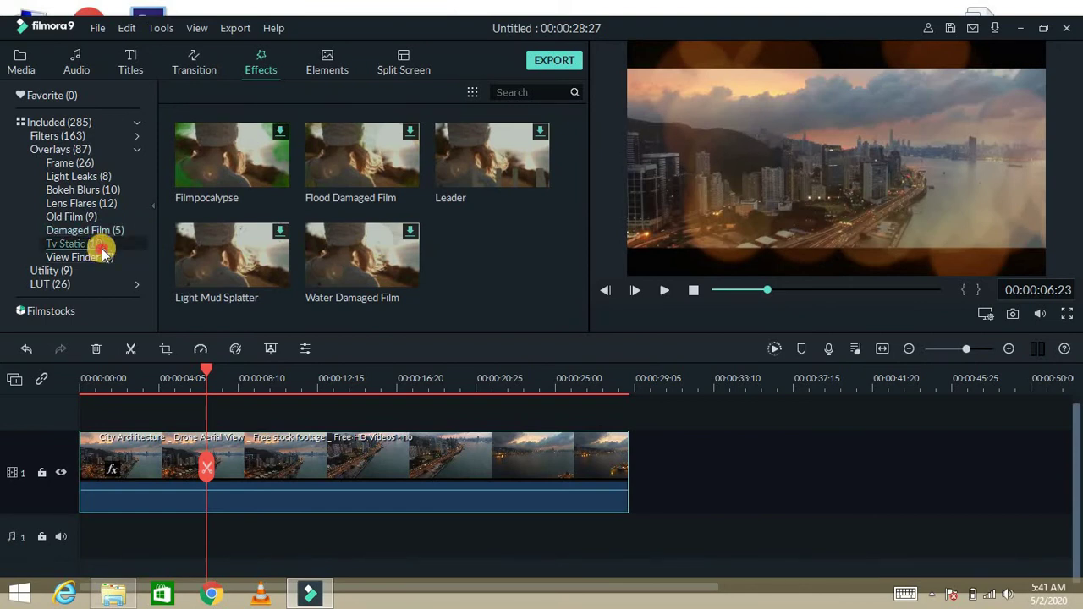
- Undo the overlays on the clip and add the Mosaic effect from the Utility category twice above it, starting at 00:00:06:23
left_click(64, 271)
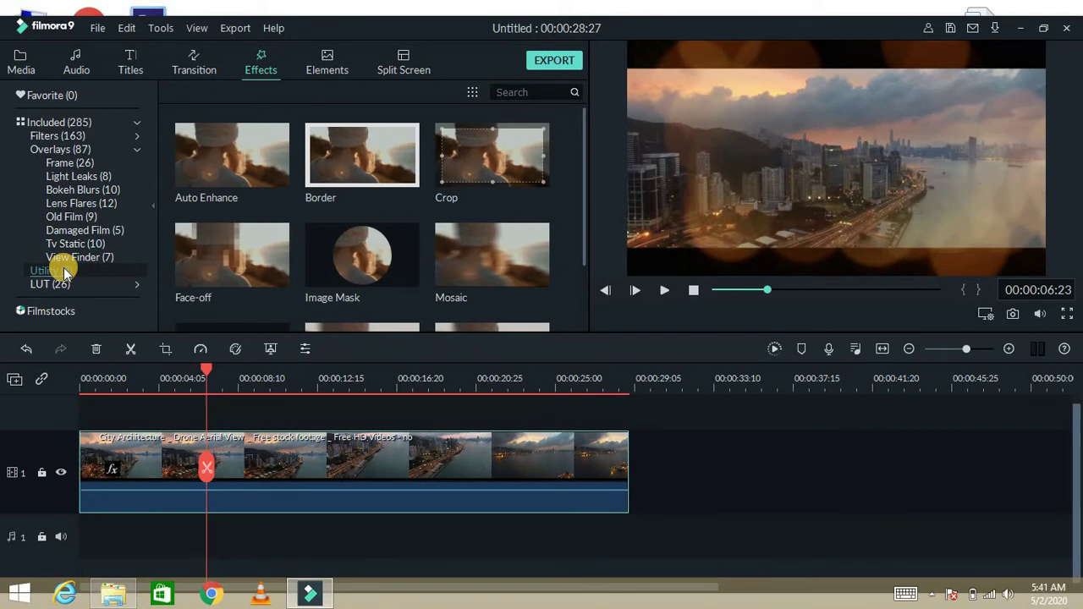
key("ctrl+z")
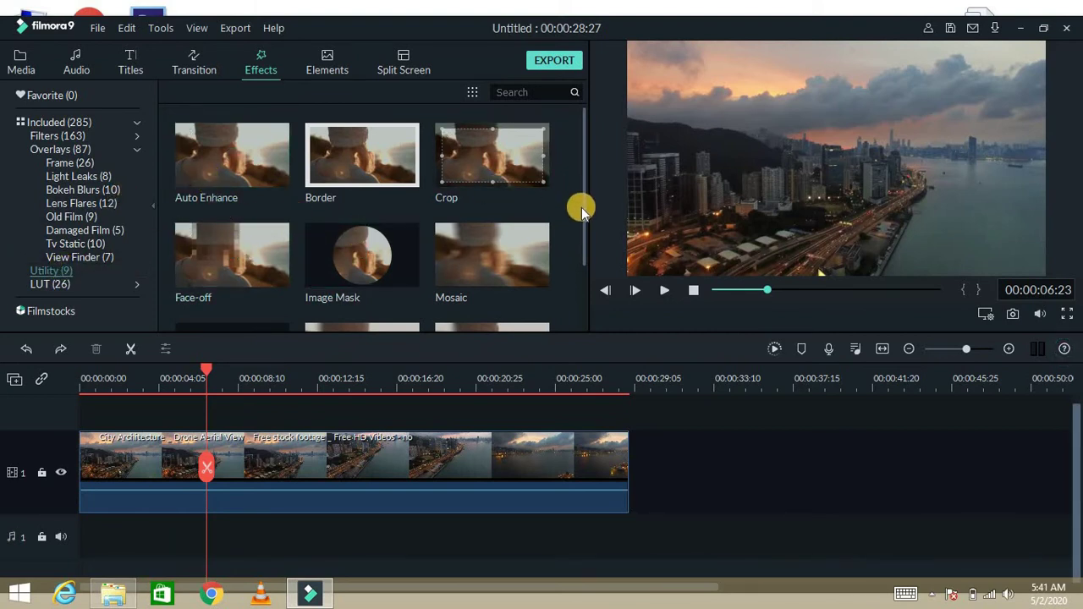
left_click(491, 257)
left_click(492, 258)
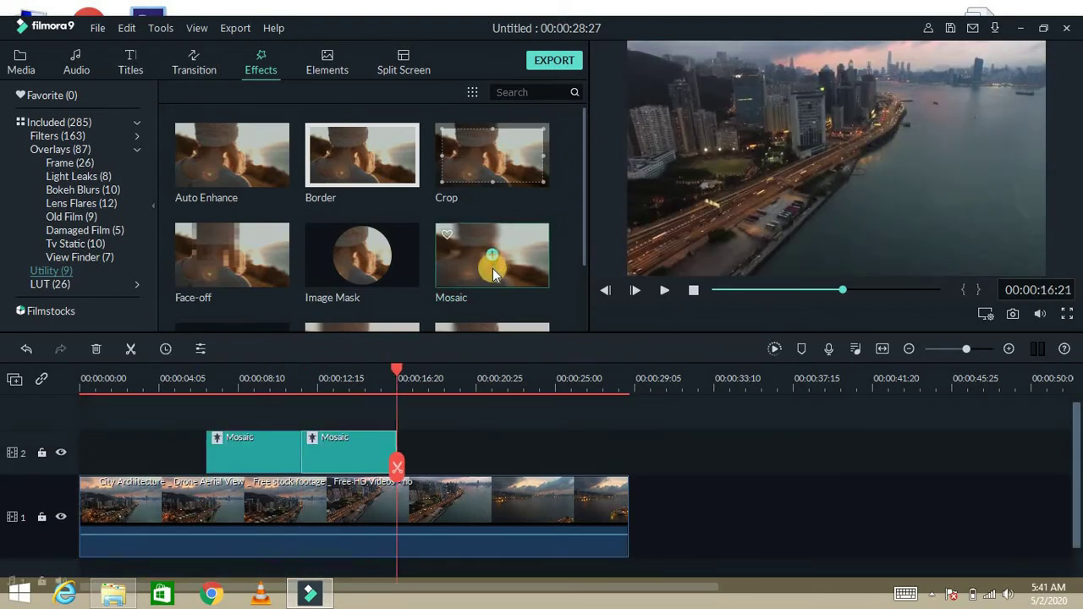
- Delete the second Mosaic effect and undo the earlier edits until the timeline is empty
right_click(348, 449)
left_click(393, 321)
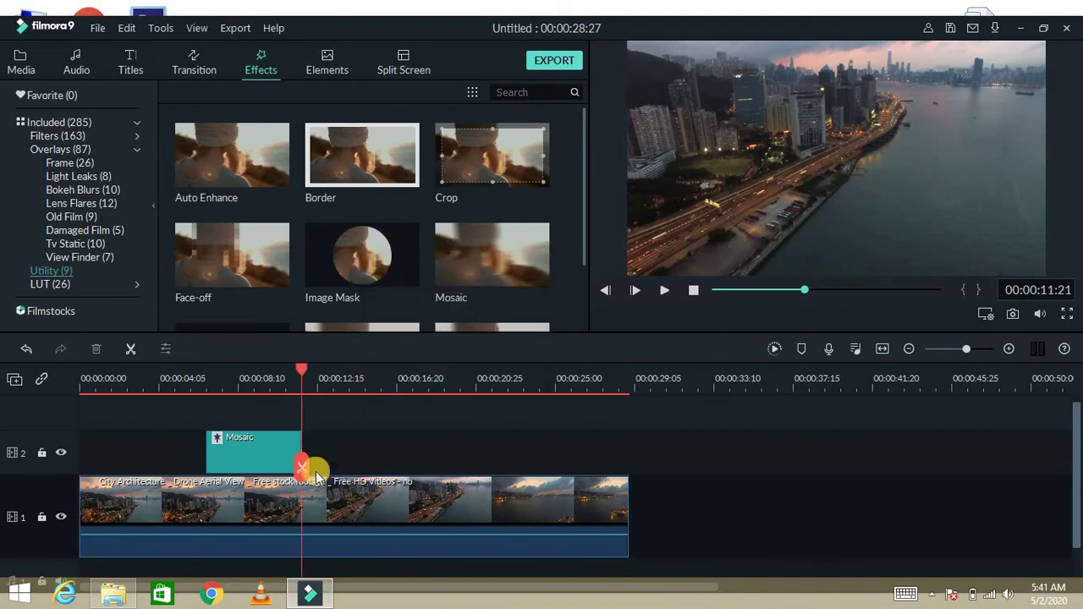
key("ctrl+z")
key("ctrl+z")
key("ctrl+z")
key("ctrl+z")
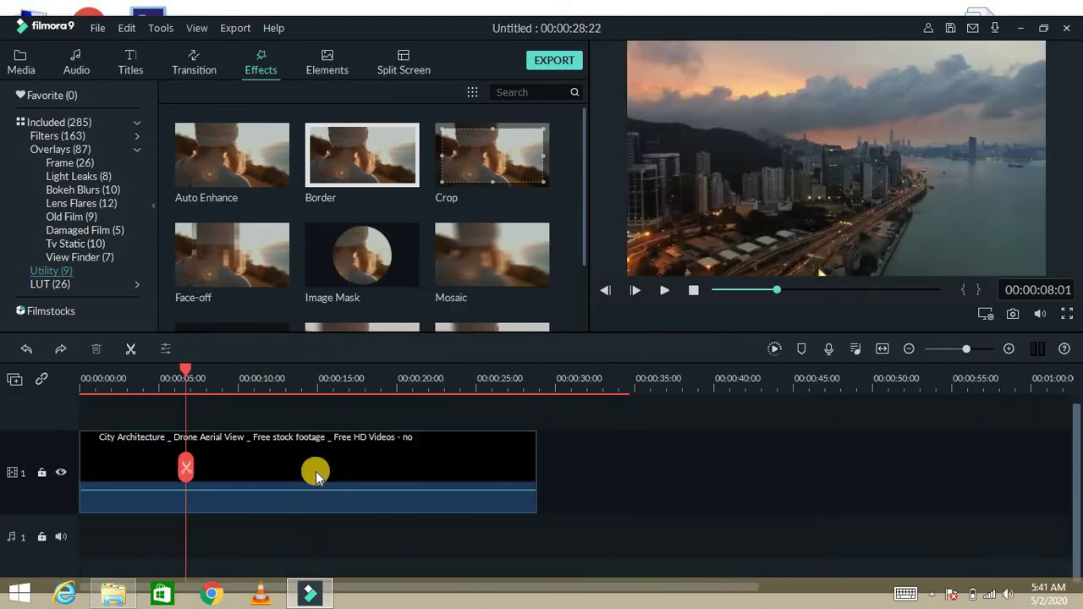
- Delete the City Architecture drone clip from the project media and confirm the deletion
left_click(22, 59)
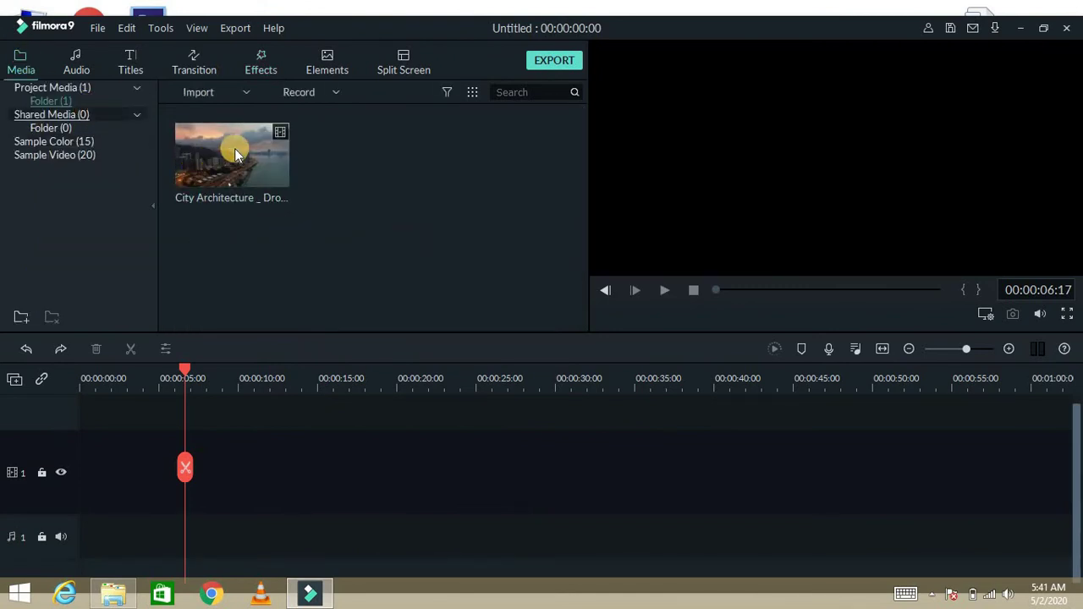
mouse_move(259, 153)
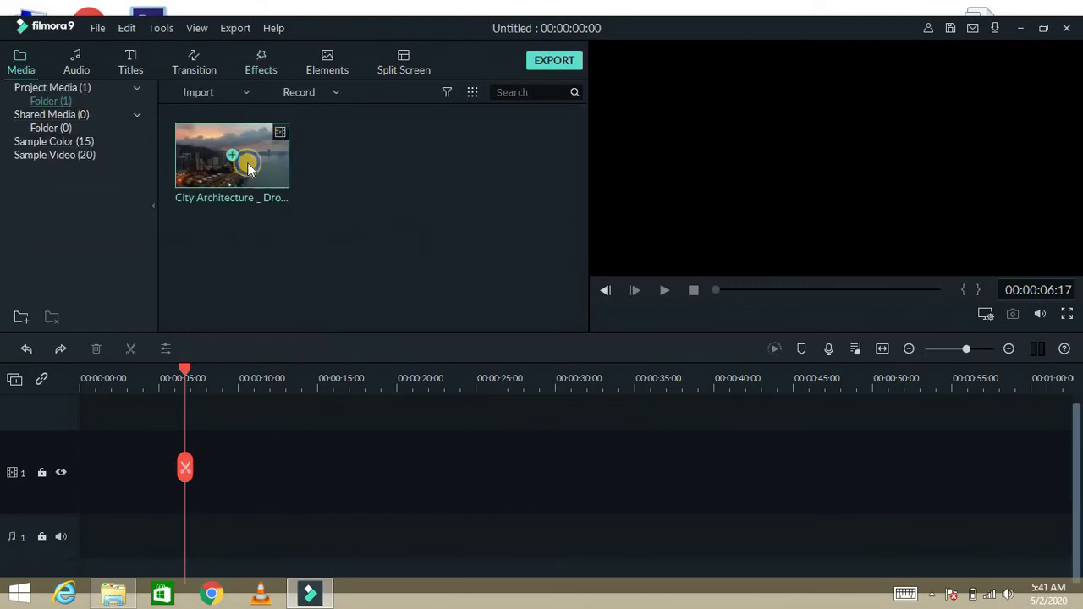
right_click(249, 167)
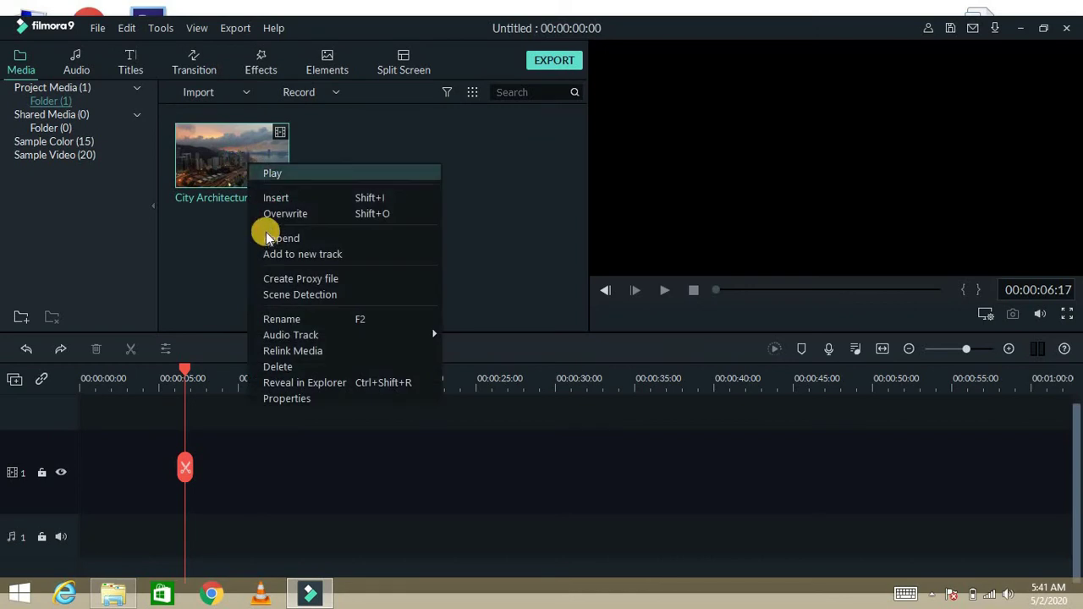
left_click(285, 366)
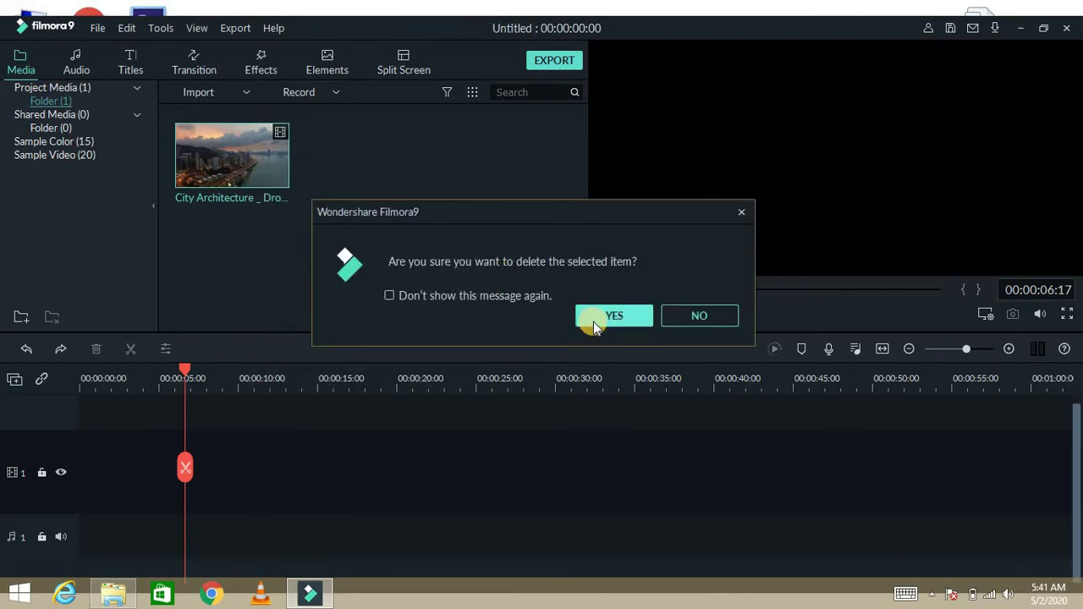
left_click(593, 322)
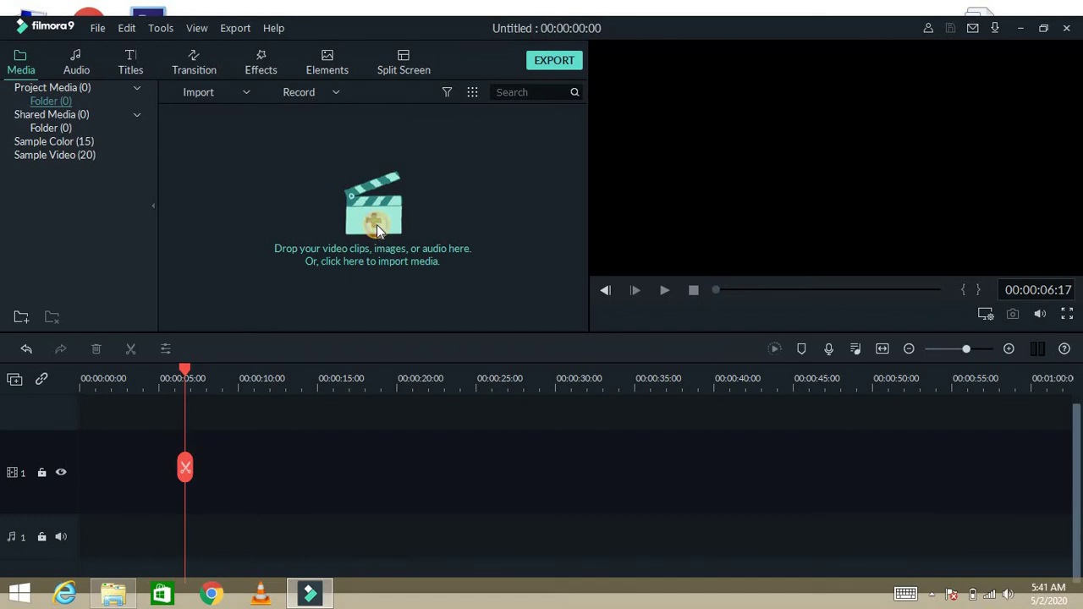
- Import the videoplayback (32) video from the Downloads folder into the project media
left_click(377, 224)
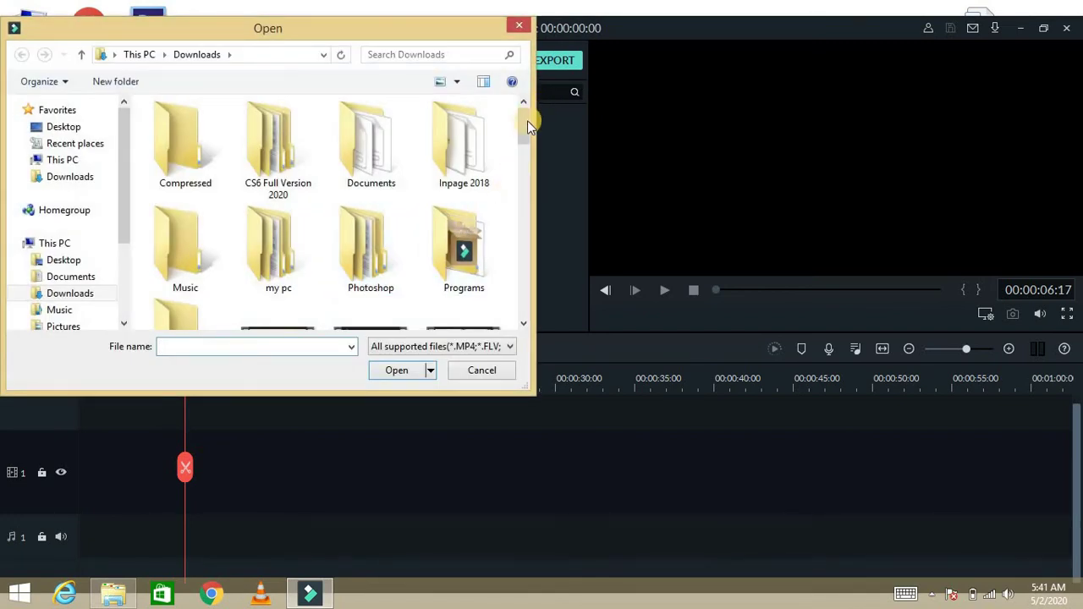
left_click_drag(520, 165, 524, 288)
left_click(275, 201)
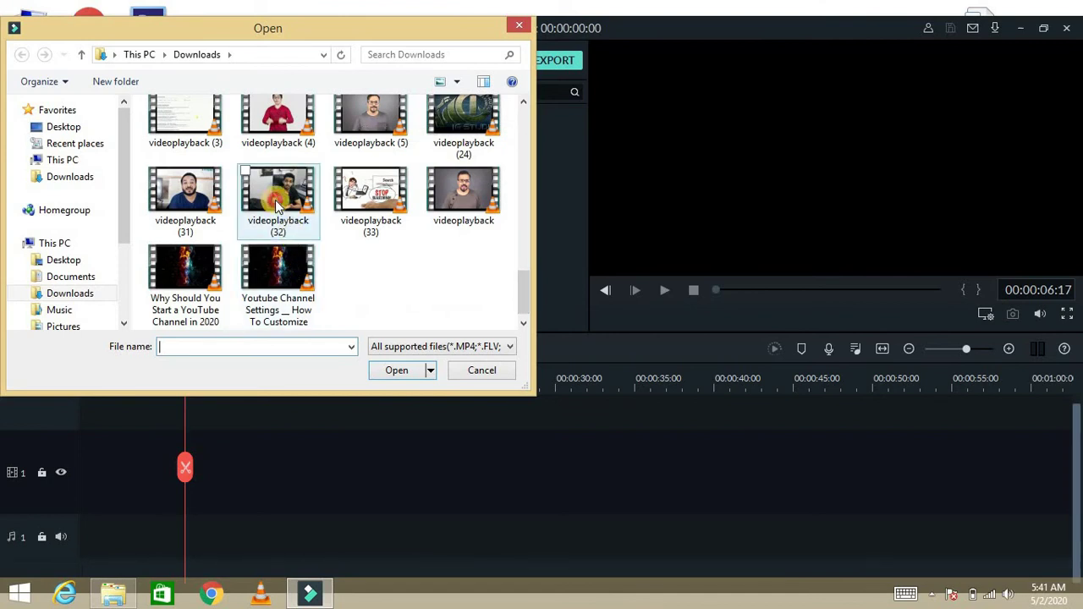
double_click(276, 201)
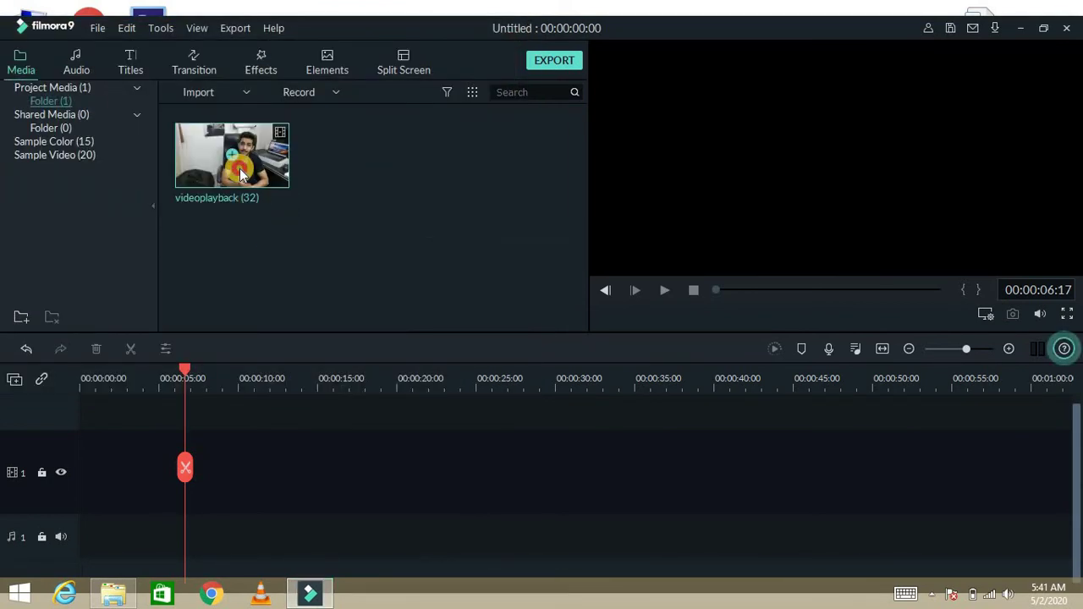
- Place videoplayback (32) at the start of the timeline, match the project to 1280 x 720 24fps, and set the playhead to 00:00:02:18
double_click(240, 169)
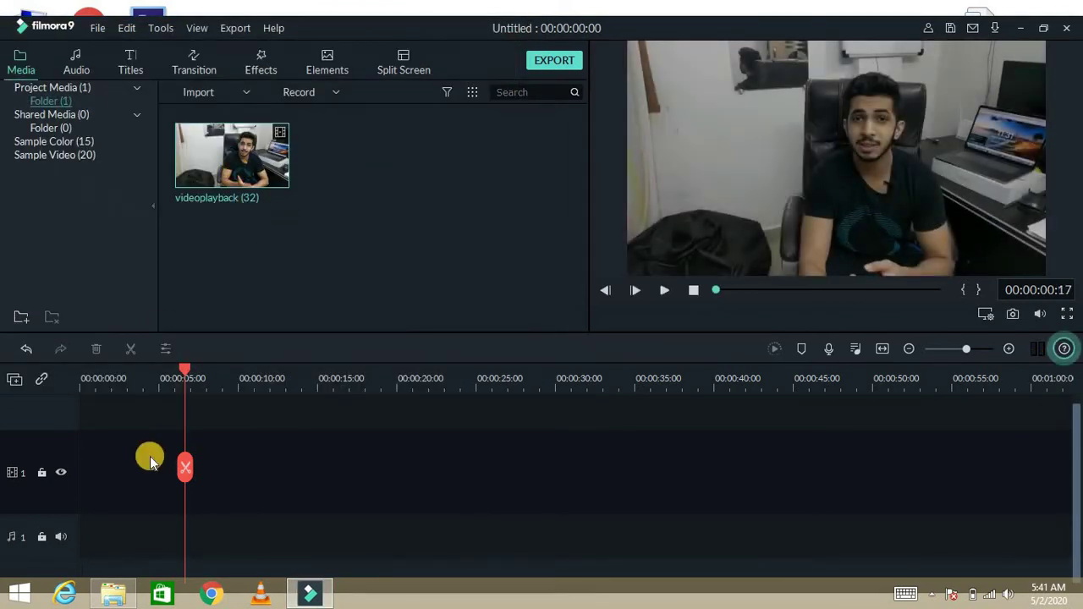
left_click(230, 159)
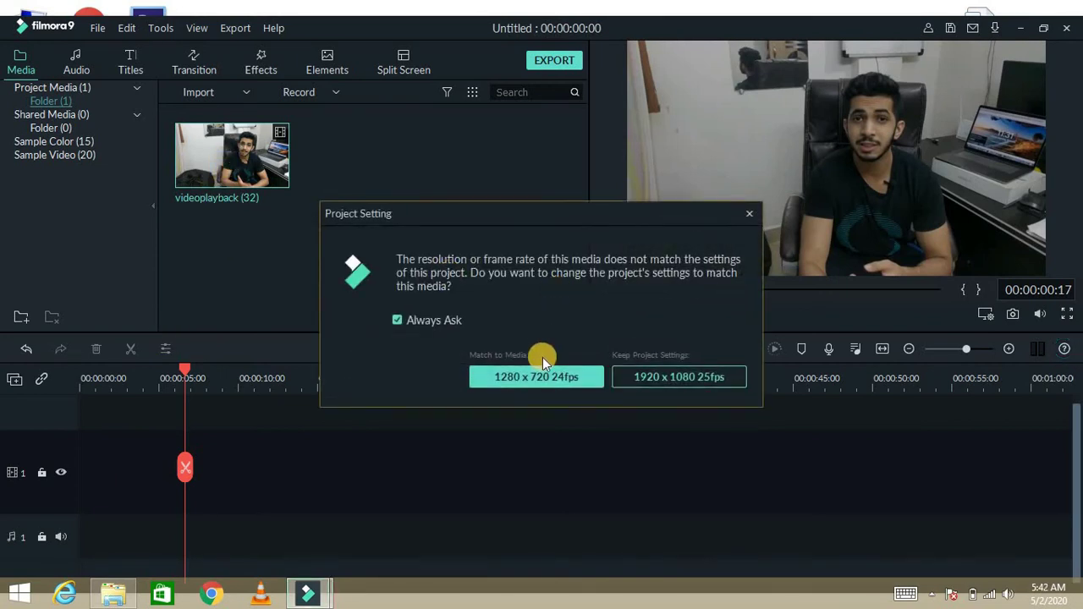
left_click(541, 378)
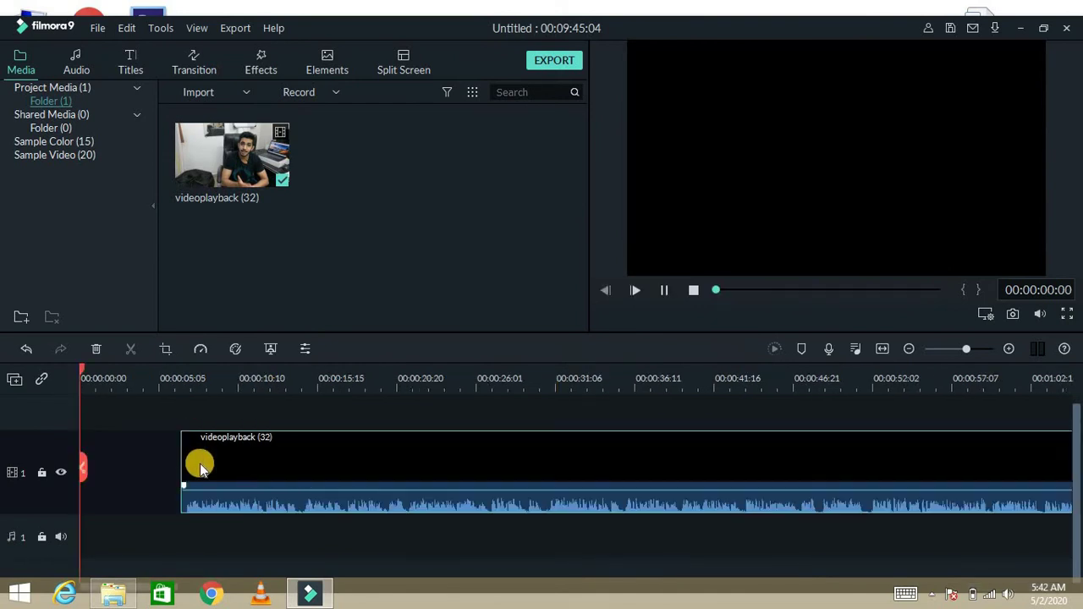
key("space")
left_click(119, 473)
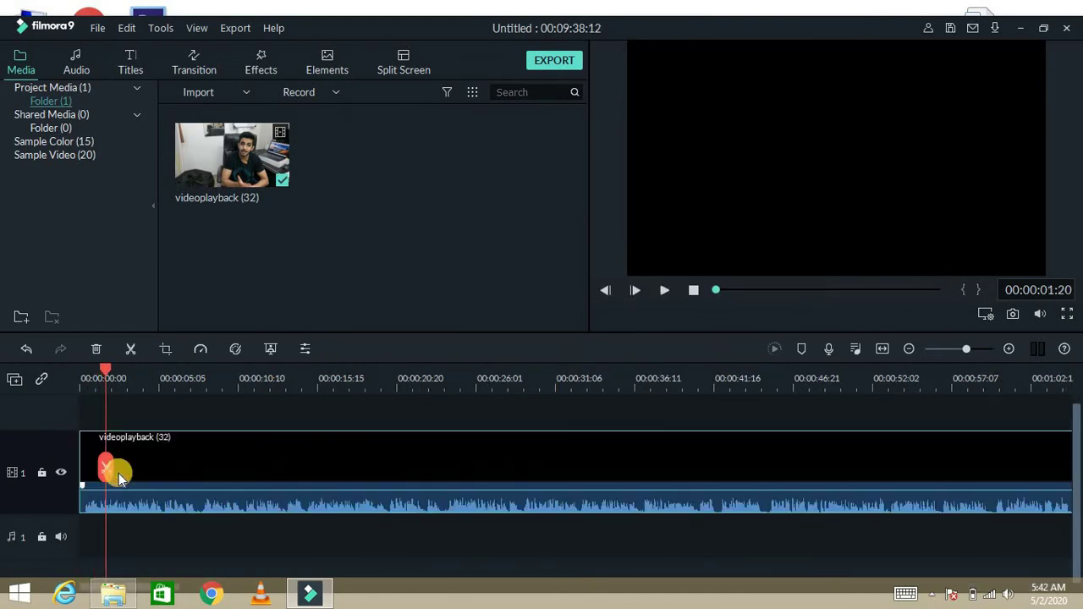
left_click(119, 473)
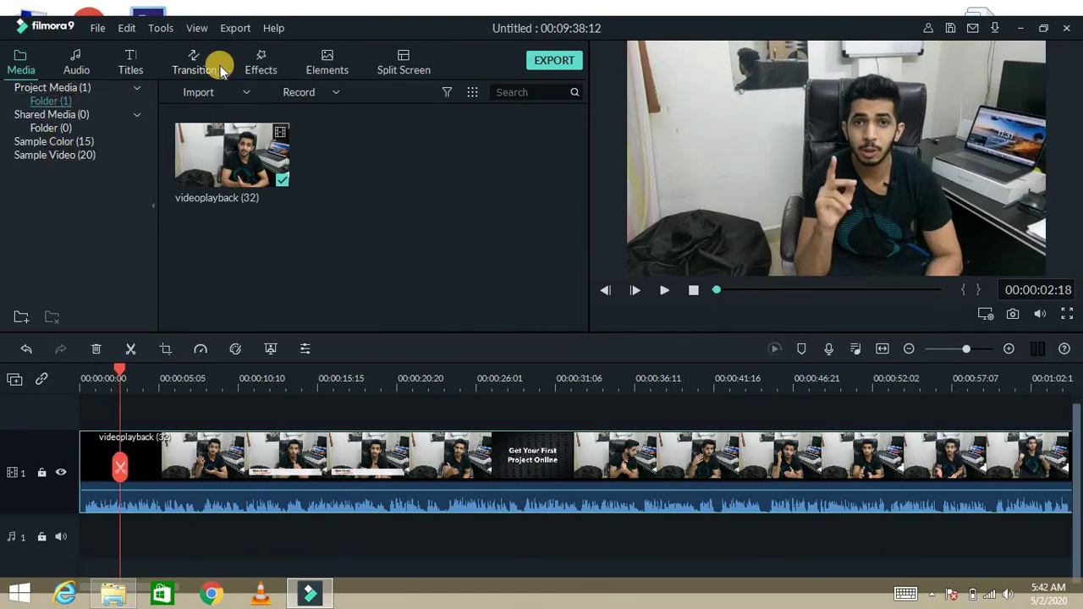
- Apply the Mosaic effect from the Utility category to the clip and move its blurred area over the laptop
left_click(256, 65)
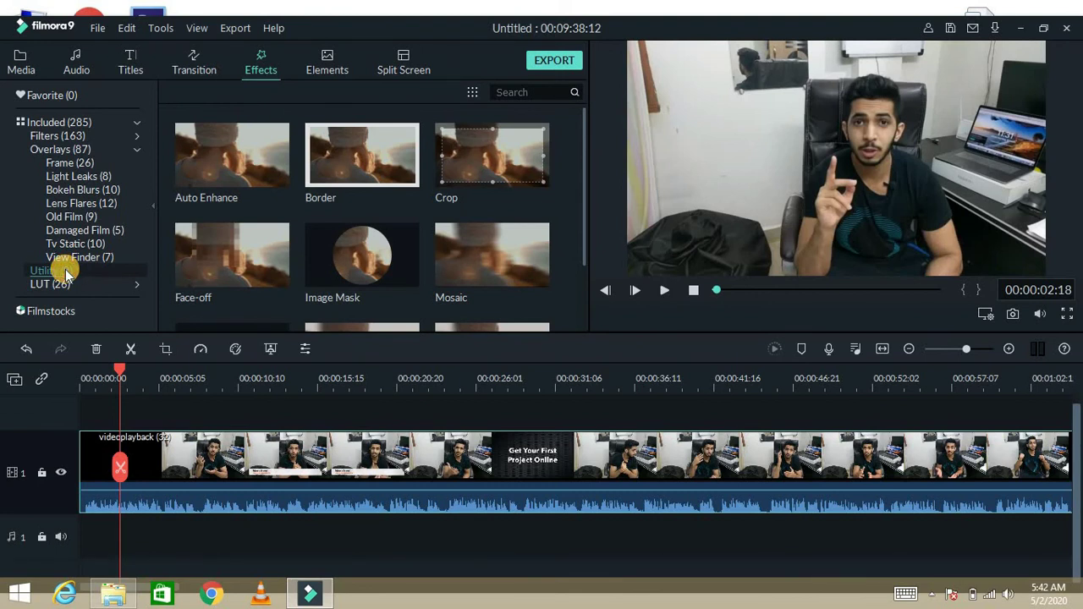
left_click(65, 273)
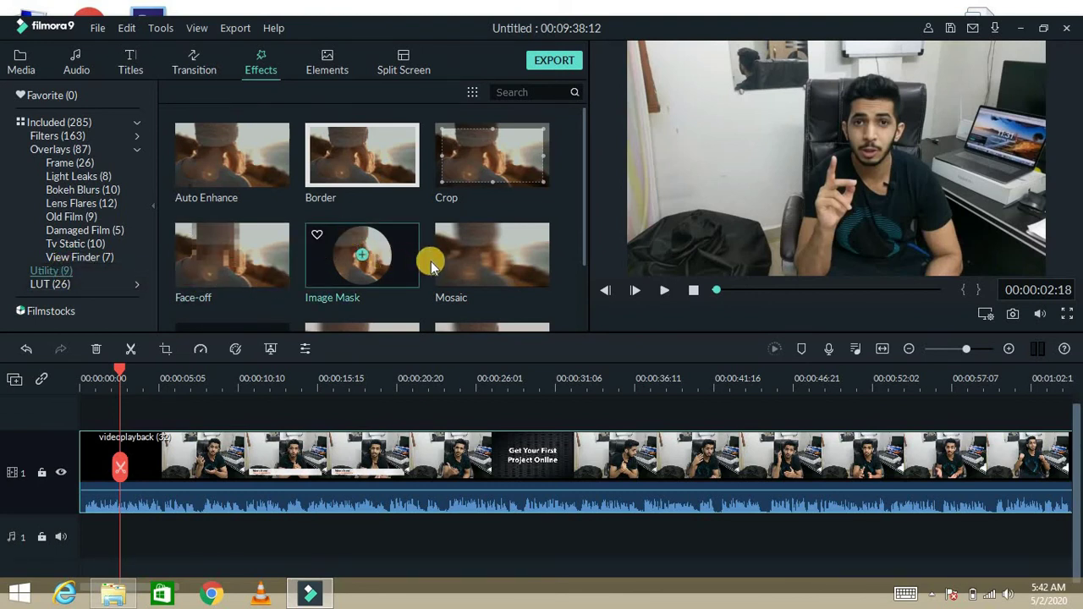
left_click_drag(460, 259, 271, 446)
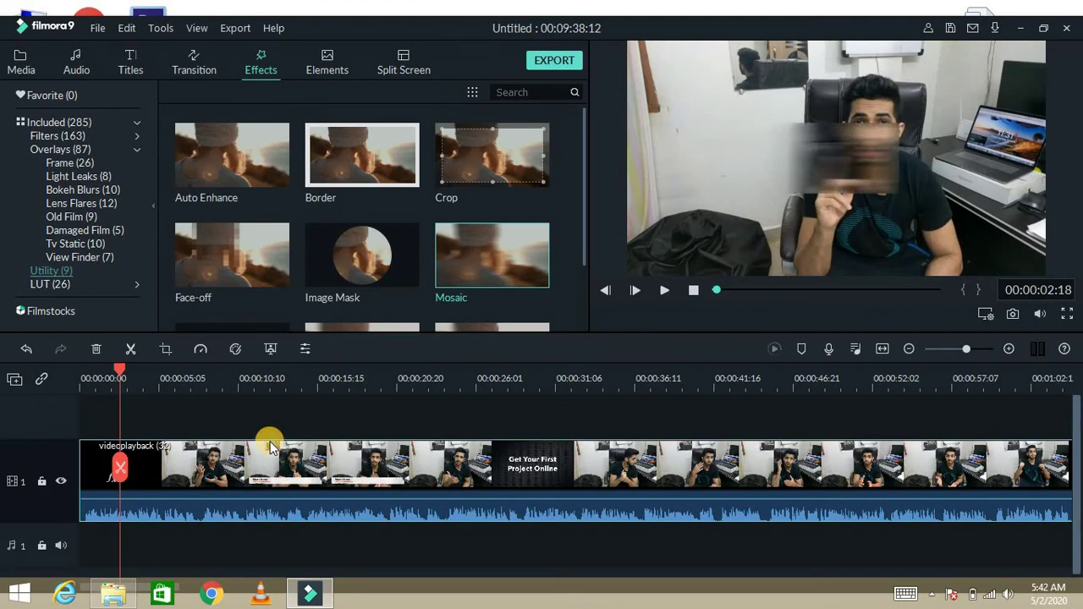
left_click(865, 139)
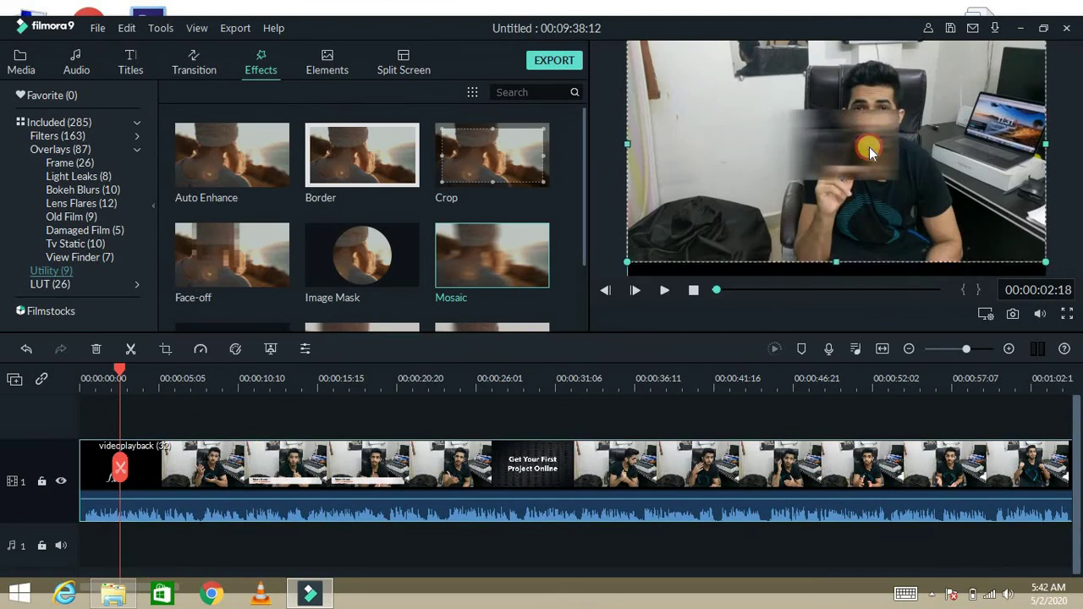
left_click_drag(842, 130, 776, 59)
left_click_drag(973, 95, 998, 111)
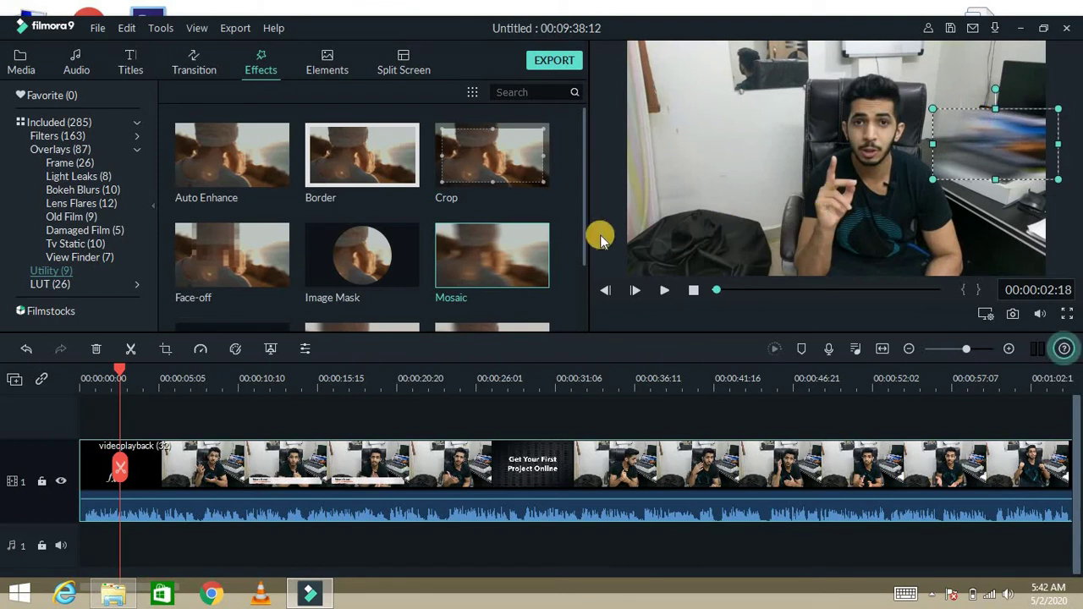
- Apply the Image Mask and Face-off effects from the Utility category to the clip
left_click_drag(361, 262, 240, 477)
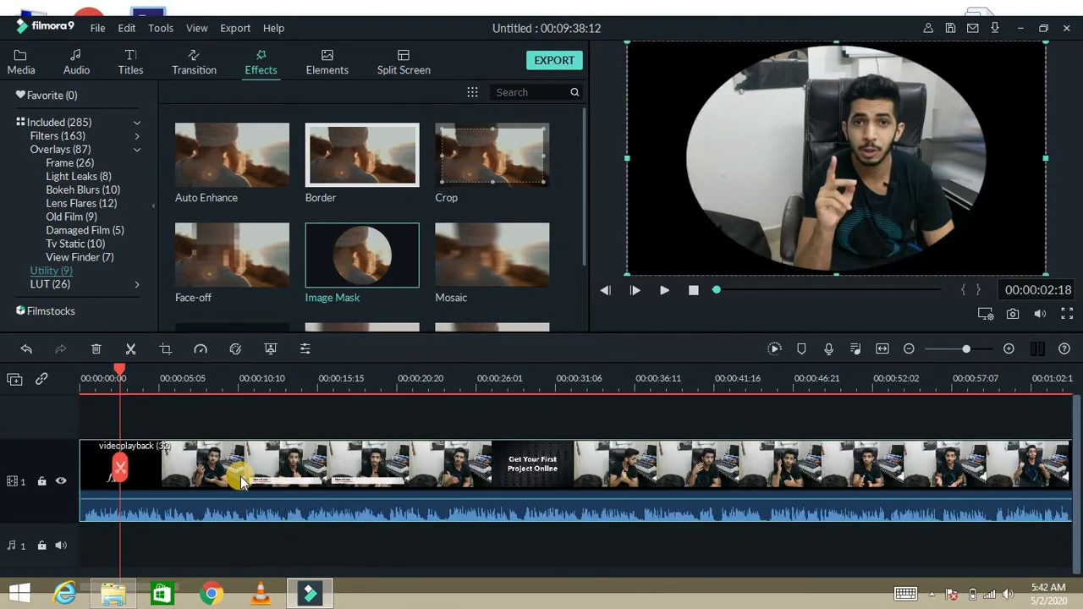
left_click(234, 252)
left_click_drag(174, 457, 174, 457)
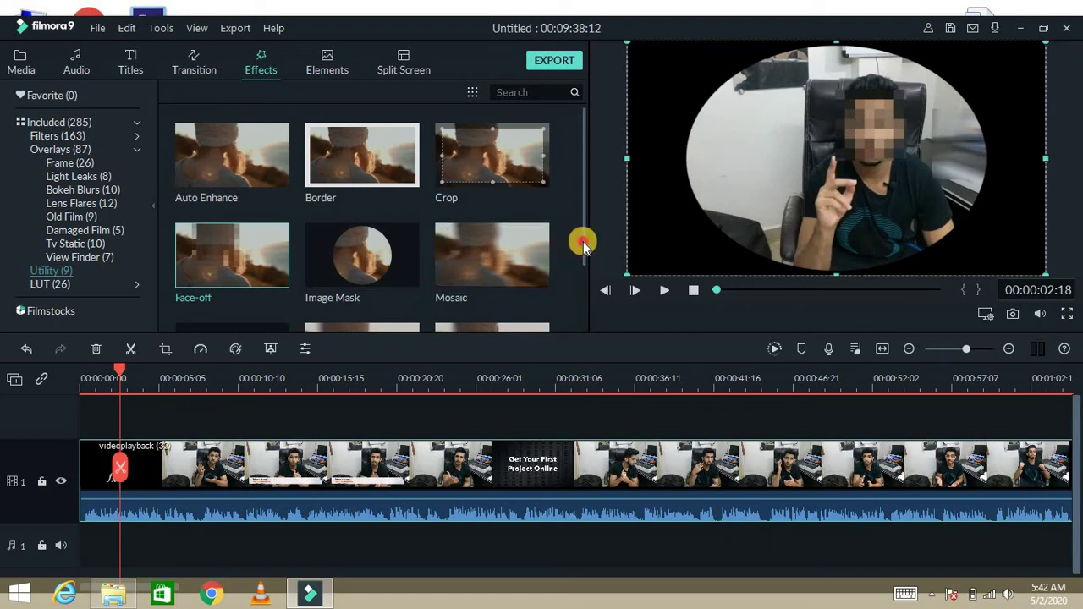
- Look through the remaining Utility effects and the LUT presets, including the Cinematic category
left_click_drag(581, 237, 582, 315)
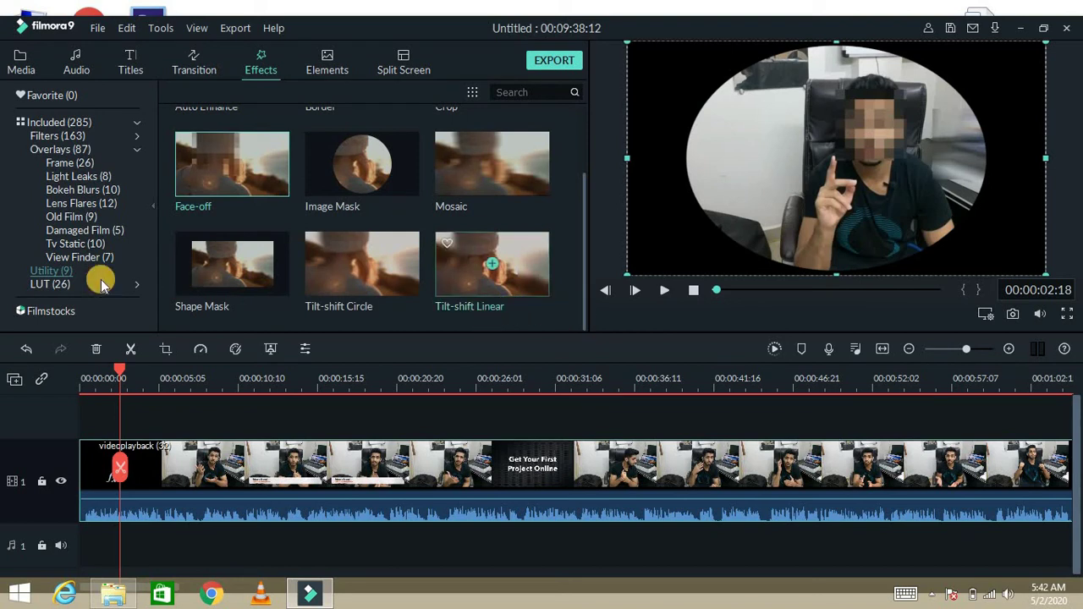
left_click(52, 285)
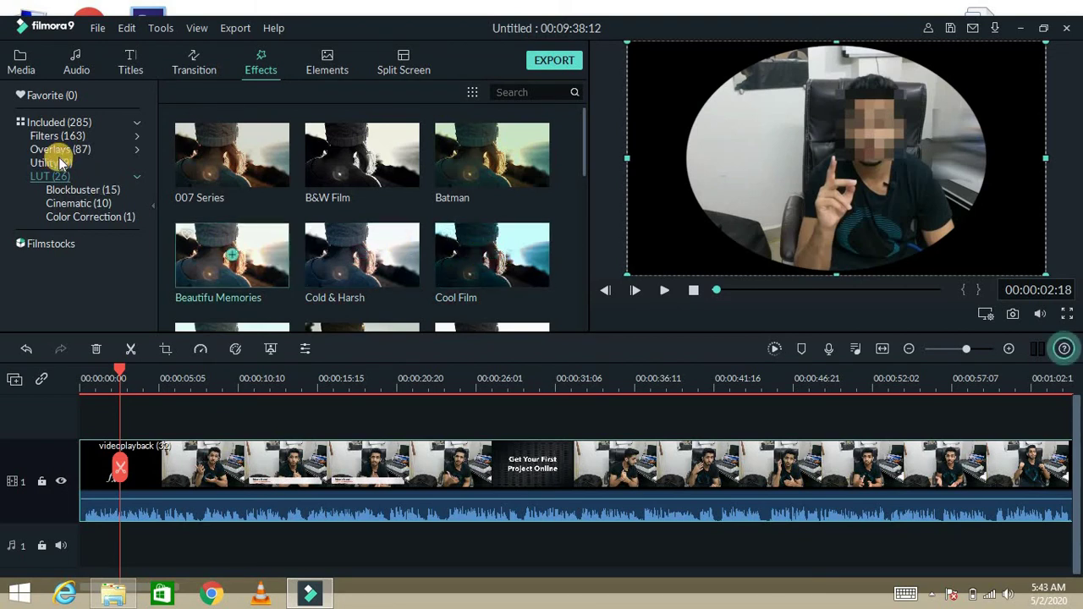
left_click(77, 204)
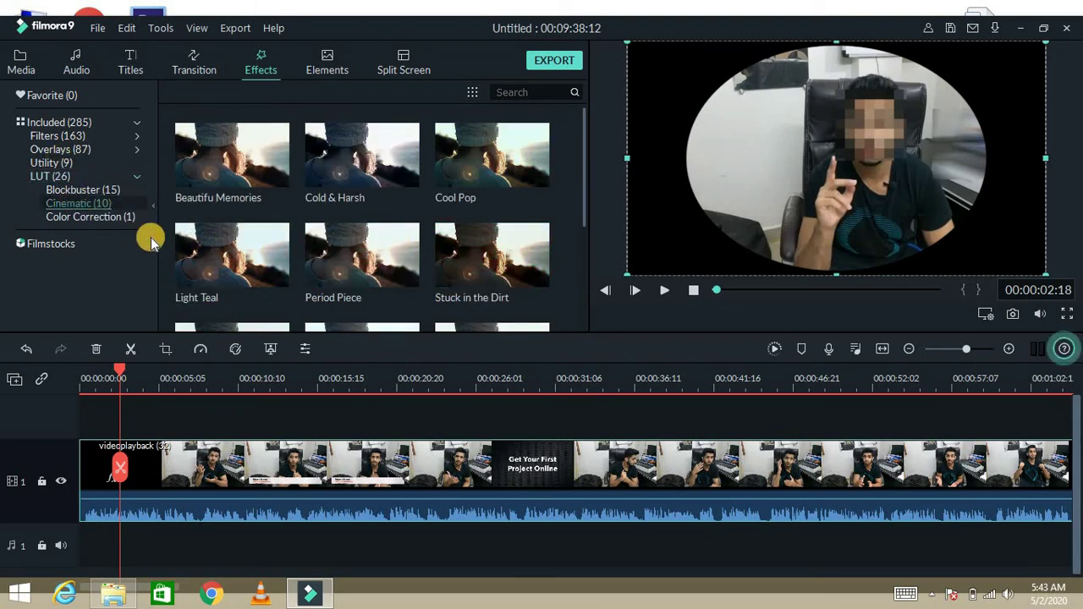